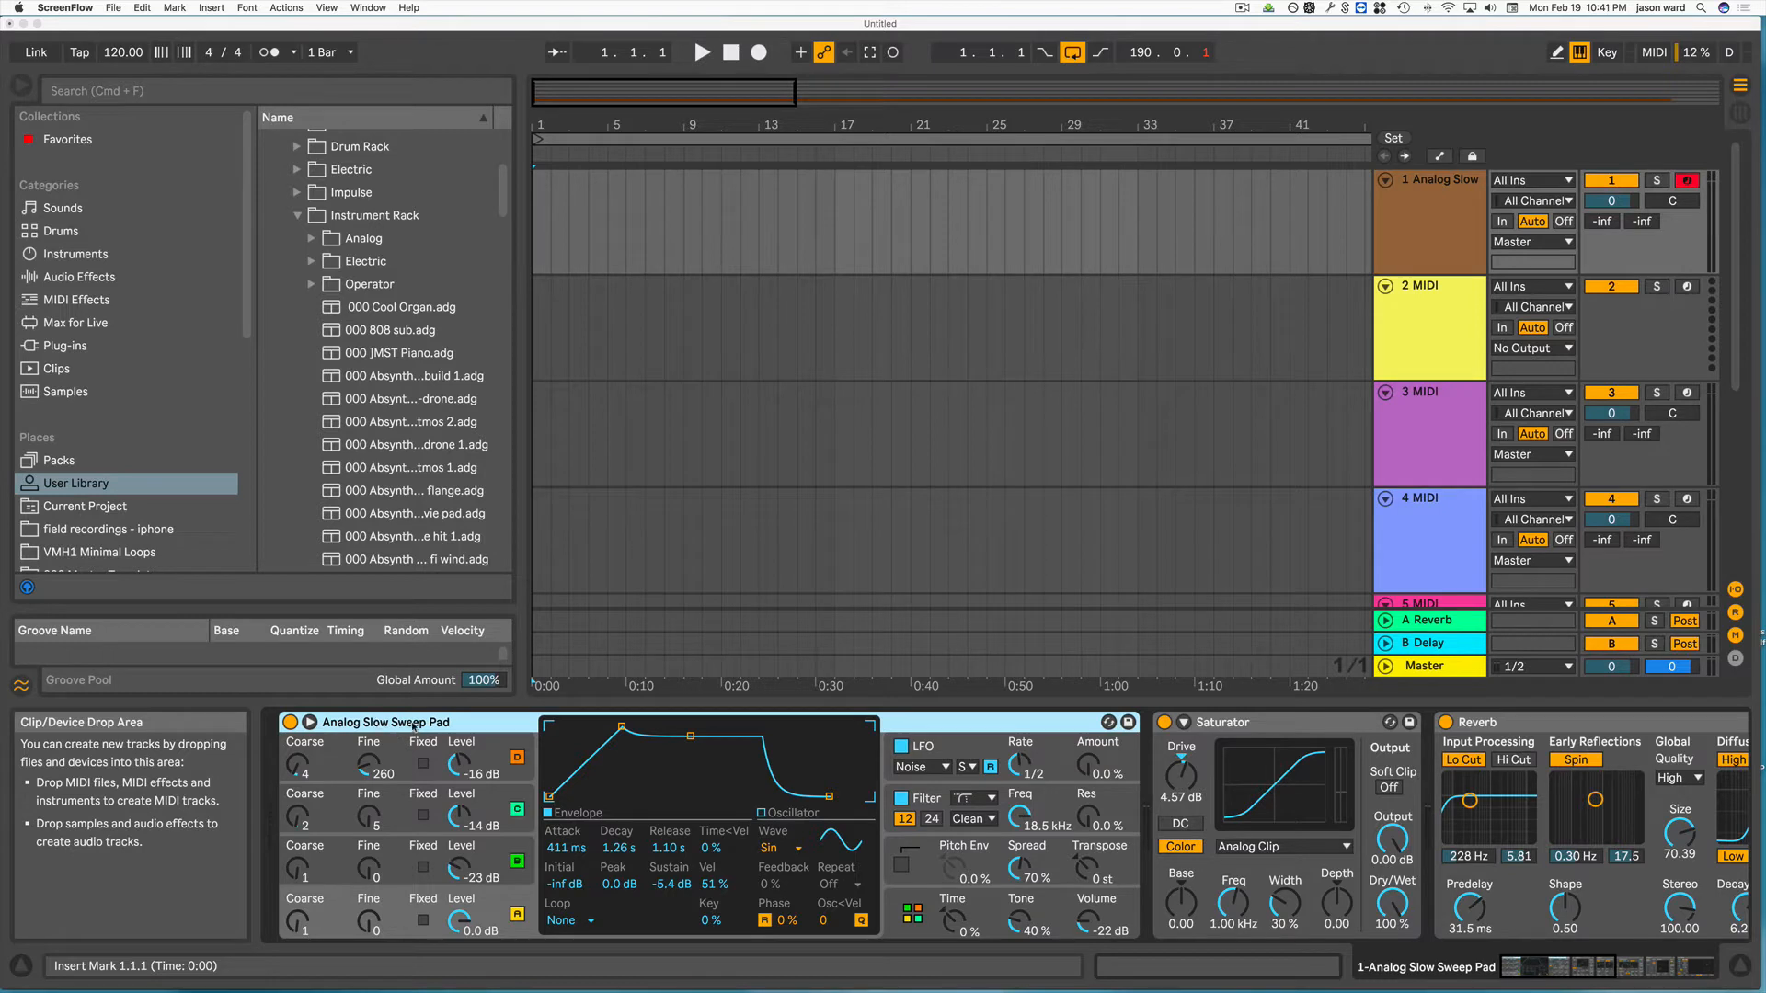
- Look through the Saturator, Reverb, Chorus and Grain Delay effects that follow the Analog Slow Sweep Pad instrument
click(1265, 725)
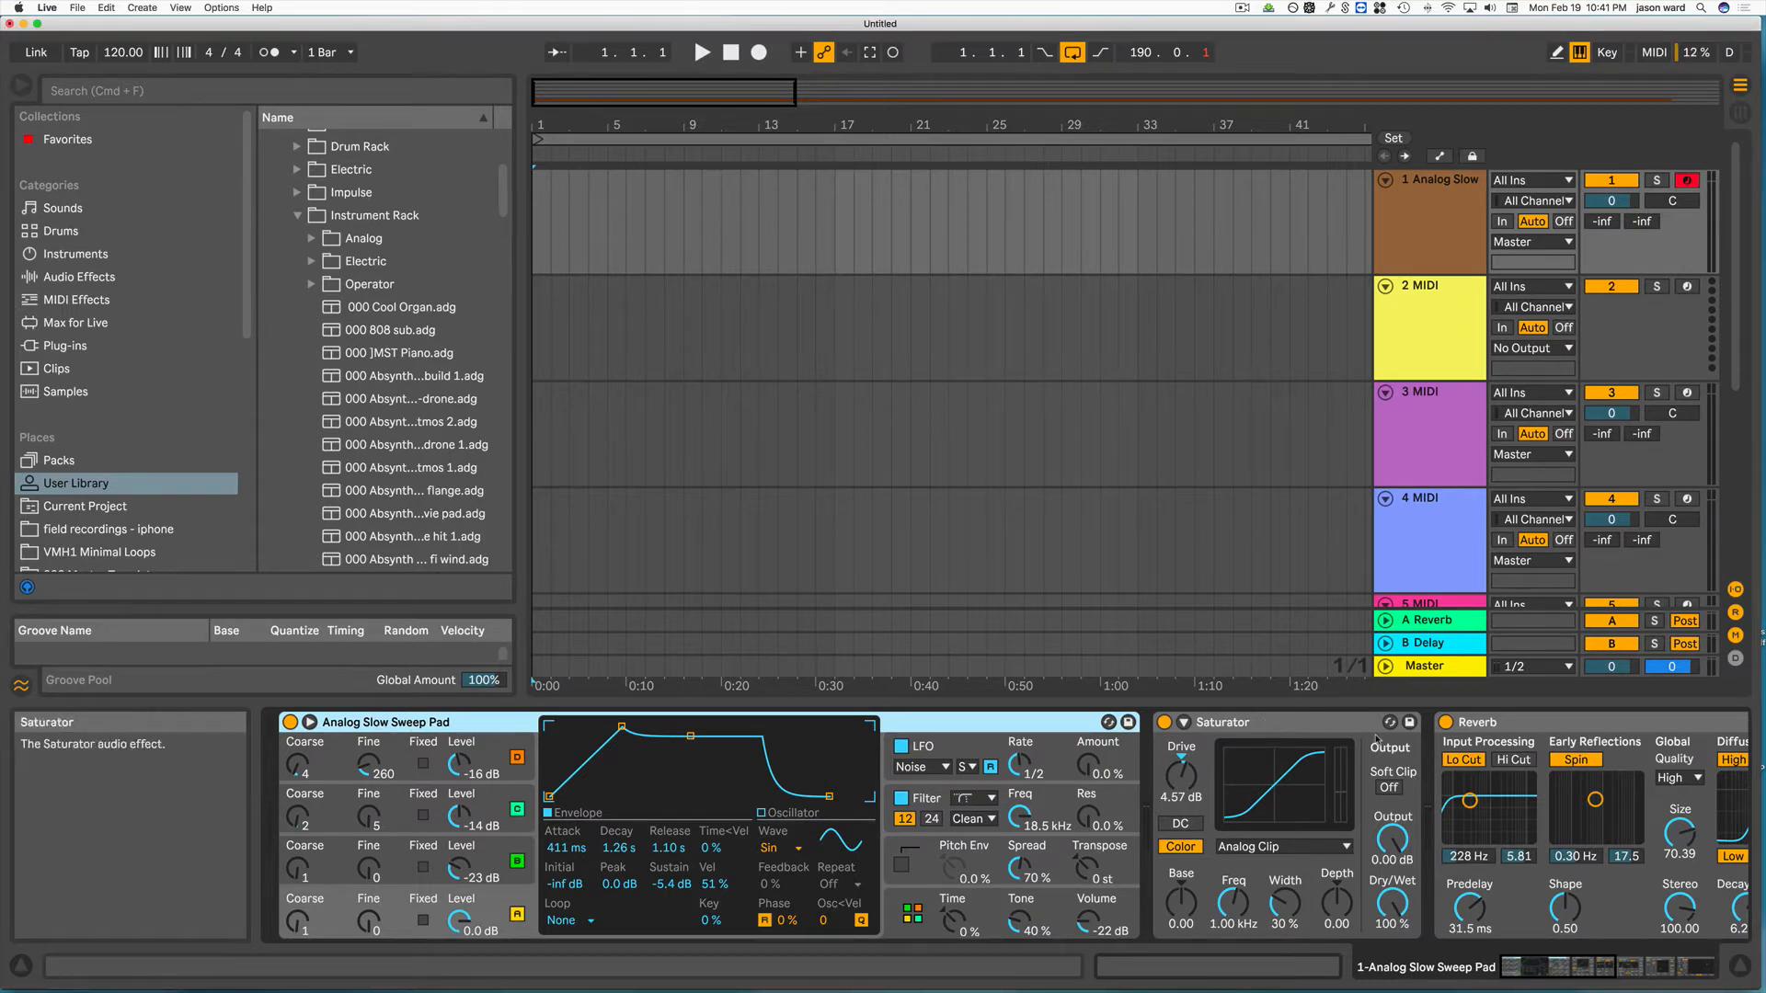
click(1265, 726)
click(1552, 730)
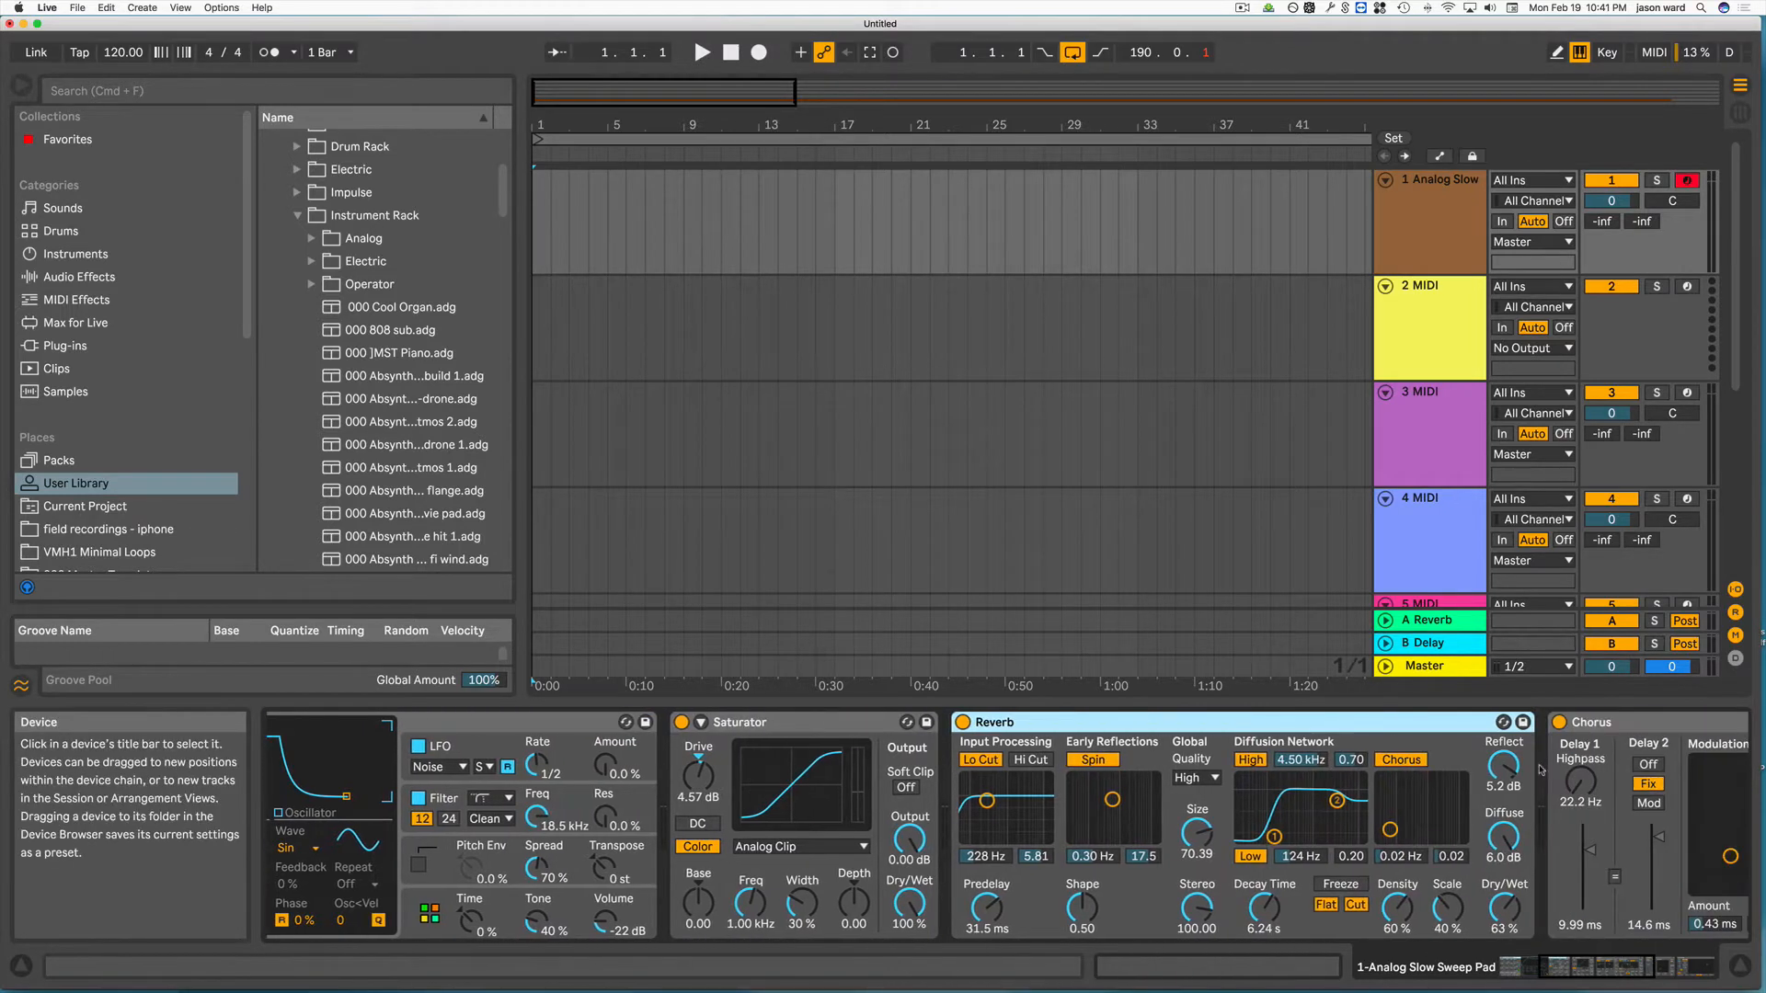
click(1598, 783)
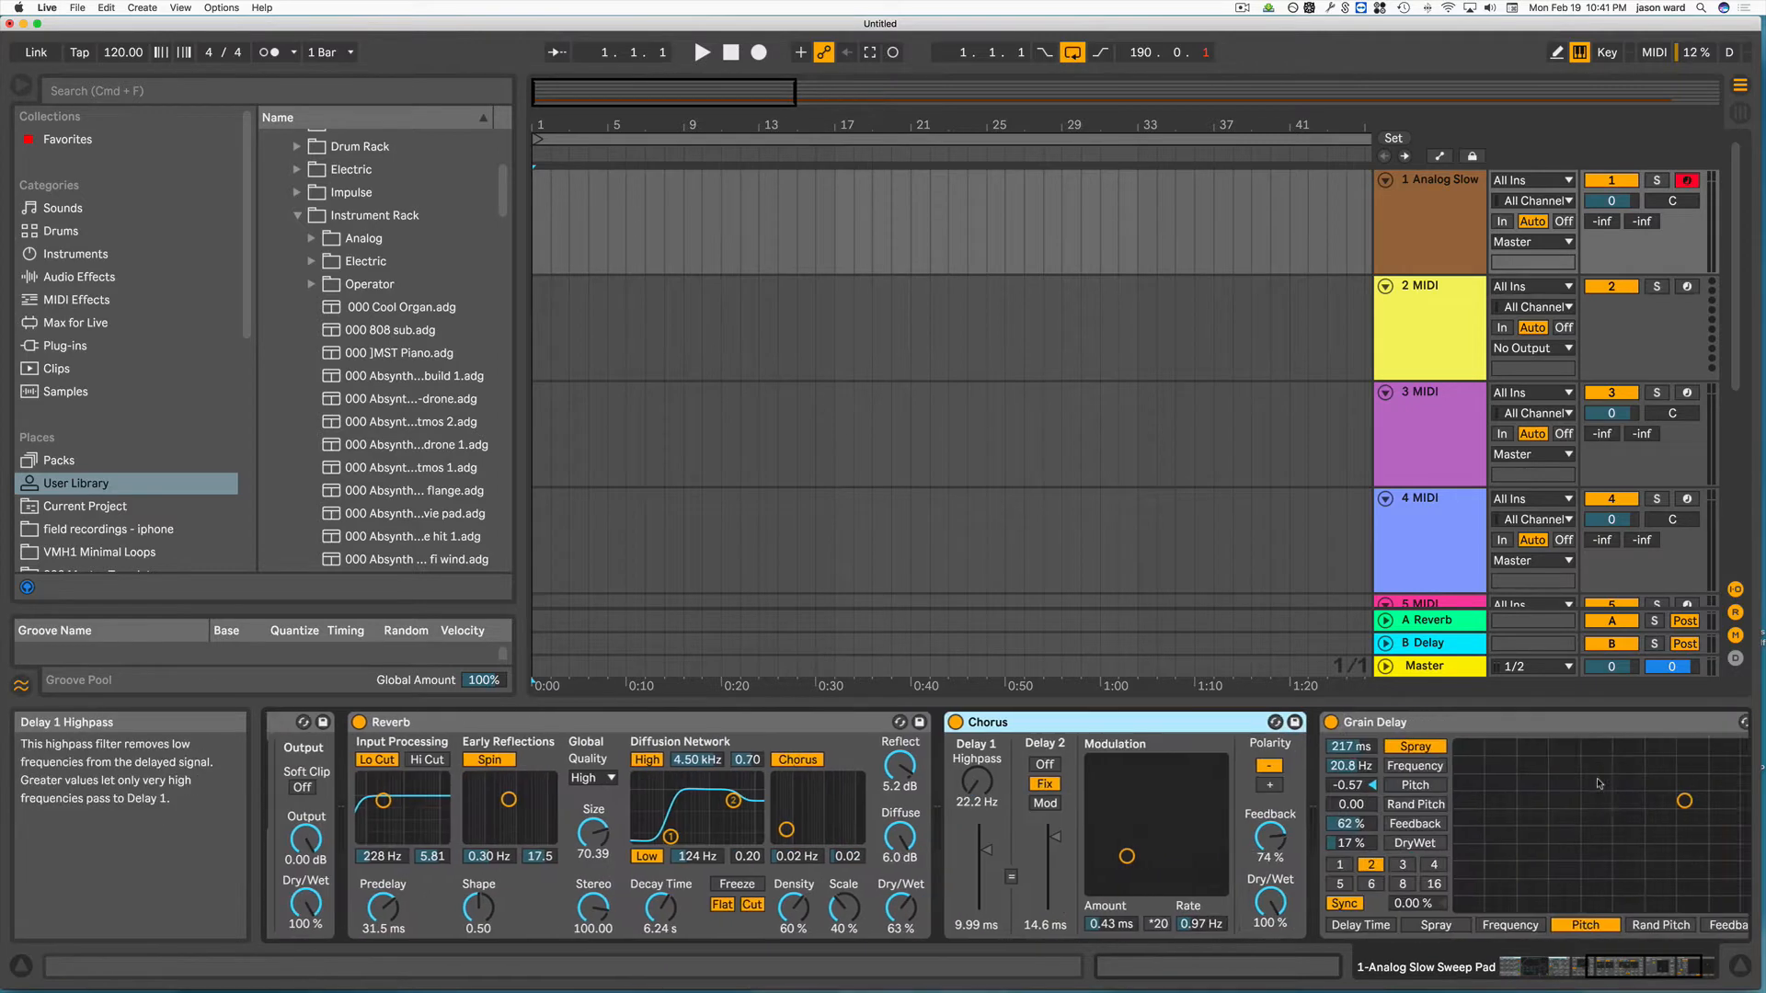
click(1538, 722)
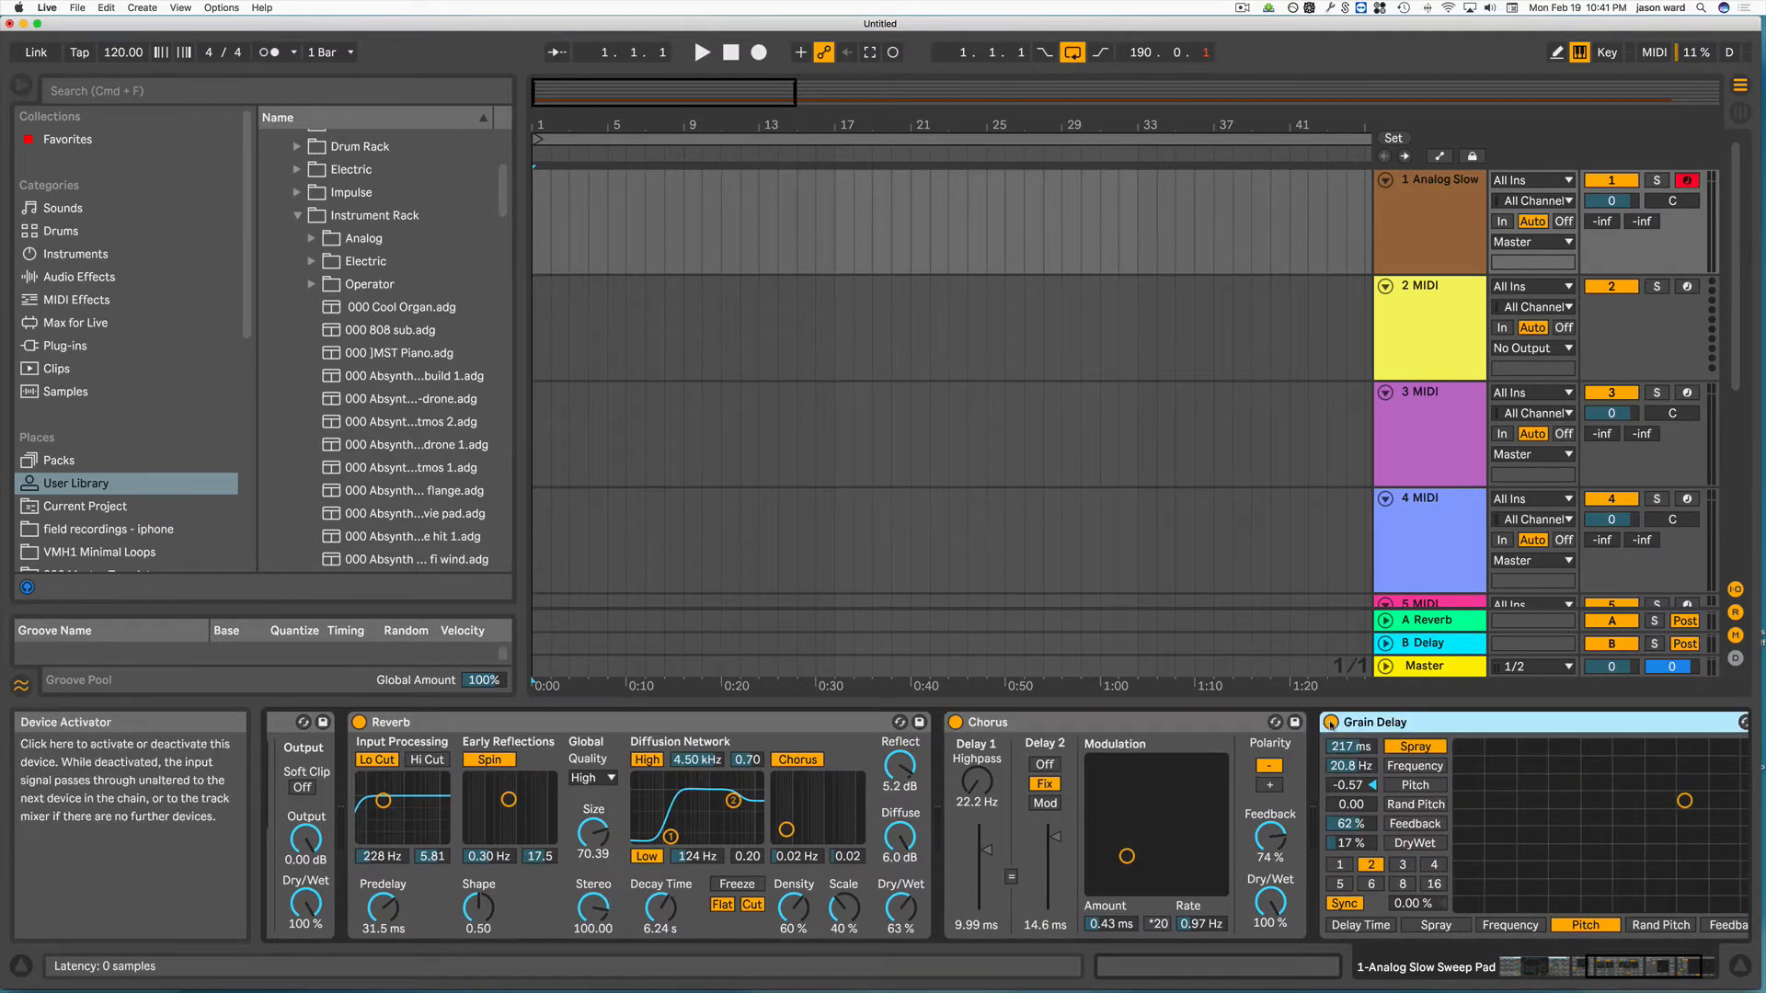
- Deactivate the Grain Delay, Chorus, Reverb and Saturator effects so only the Analog Slow Sweep Pad instrument is active
click(1331, 722)
click(955, 722)
scroll(955, 775, left, 10)
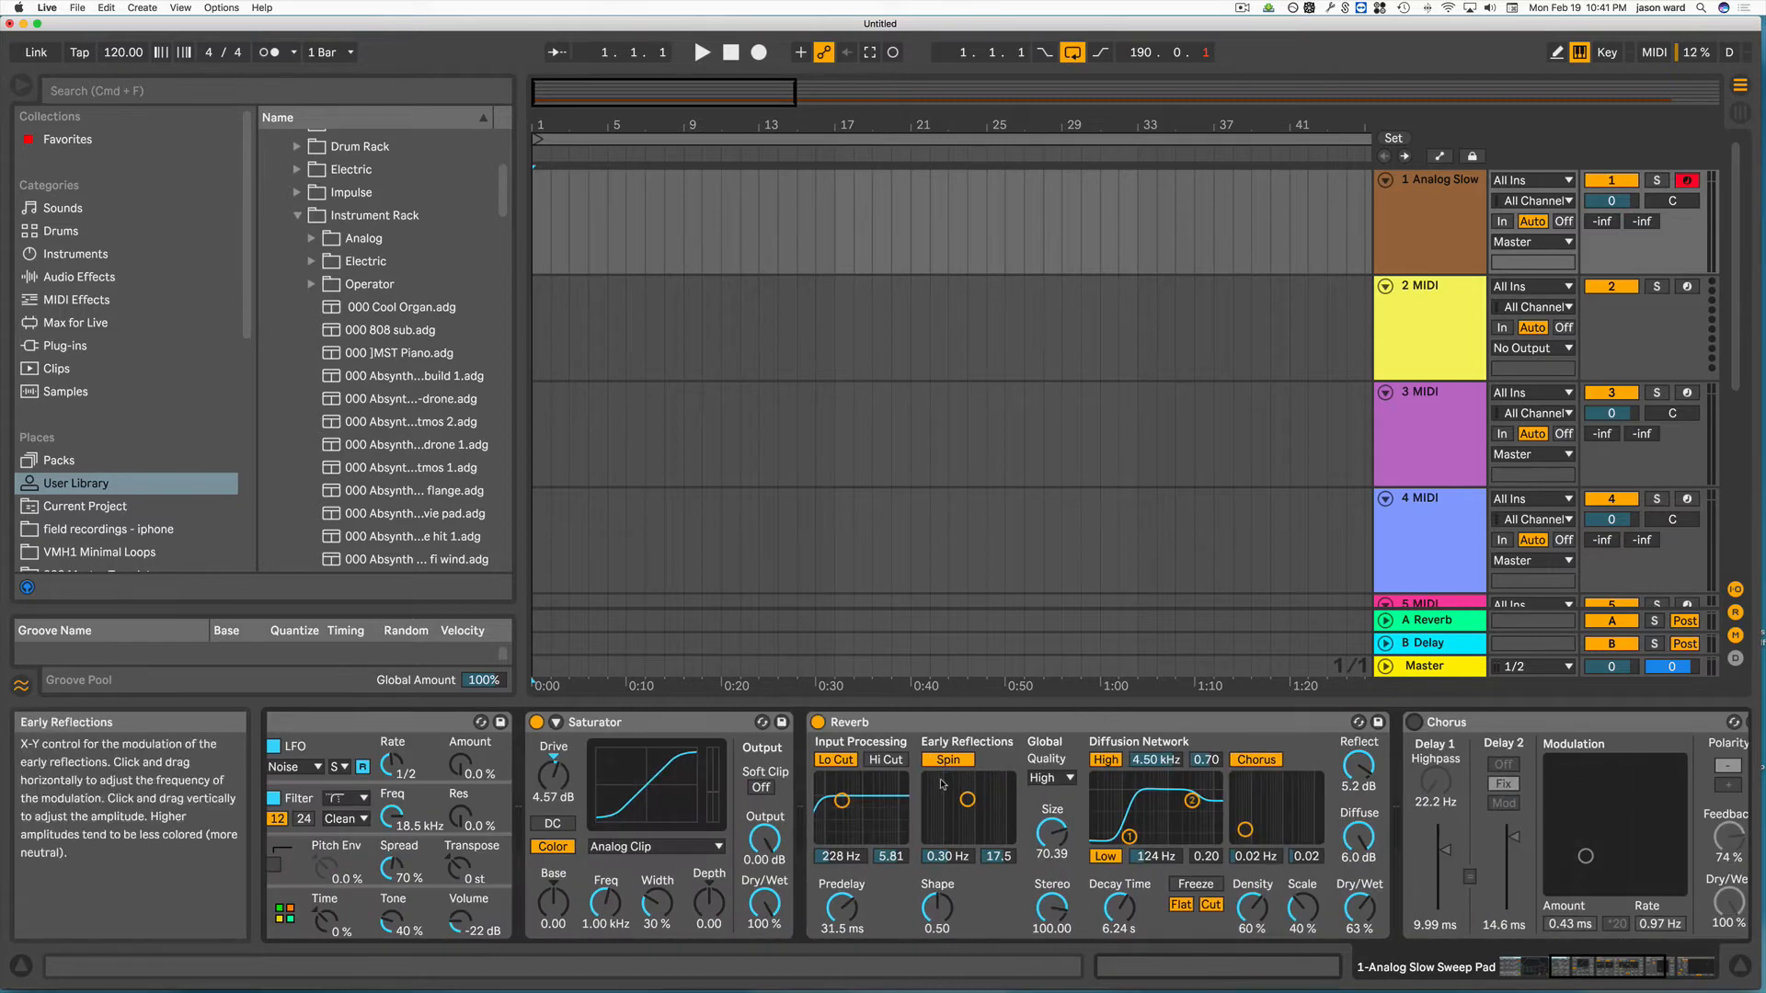
click(486, 723)
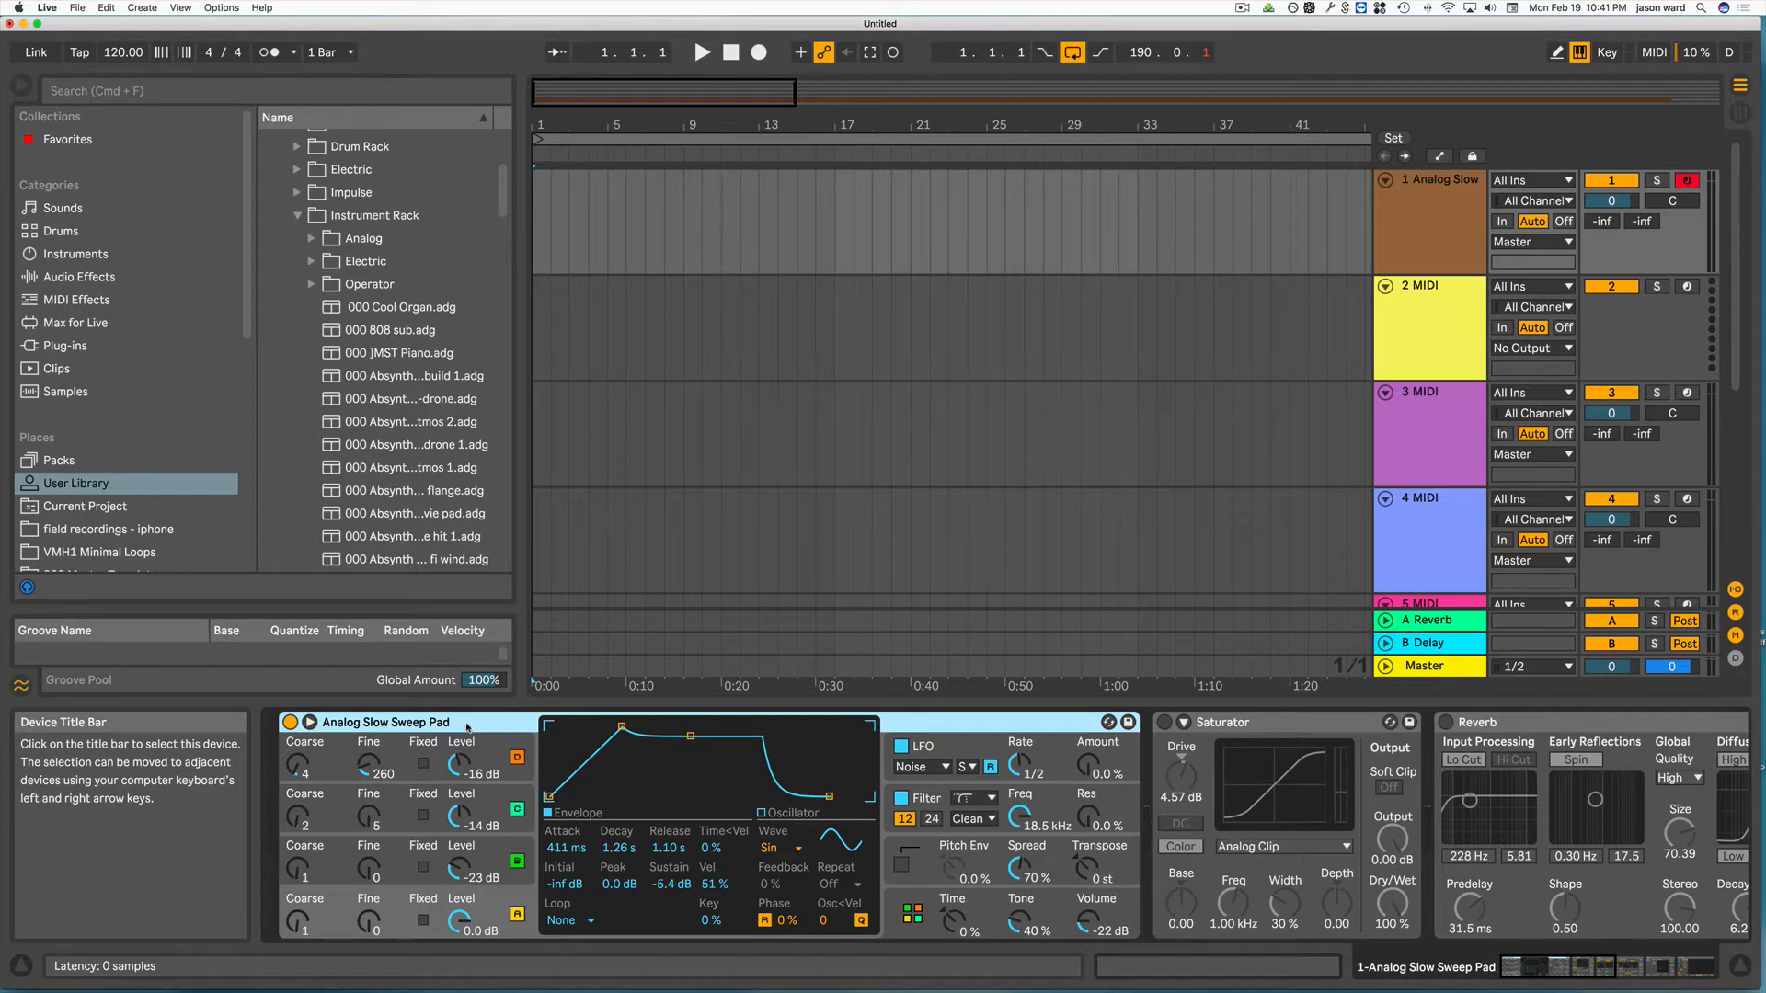
- Reactivate the Saturator, Reverb, Chorus and Grain Delay effects in the device chain
click(1164, 723)
click(1445, 723)
scroll(1517, 754, right, 5)
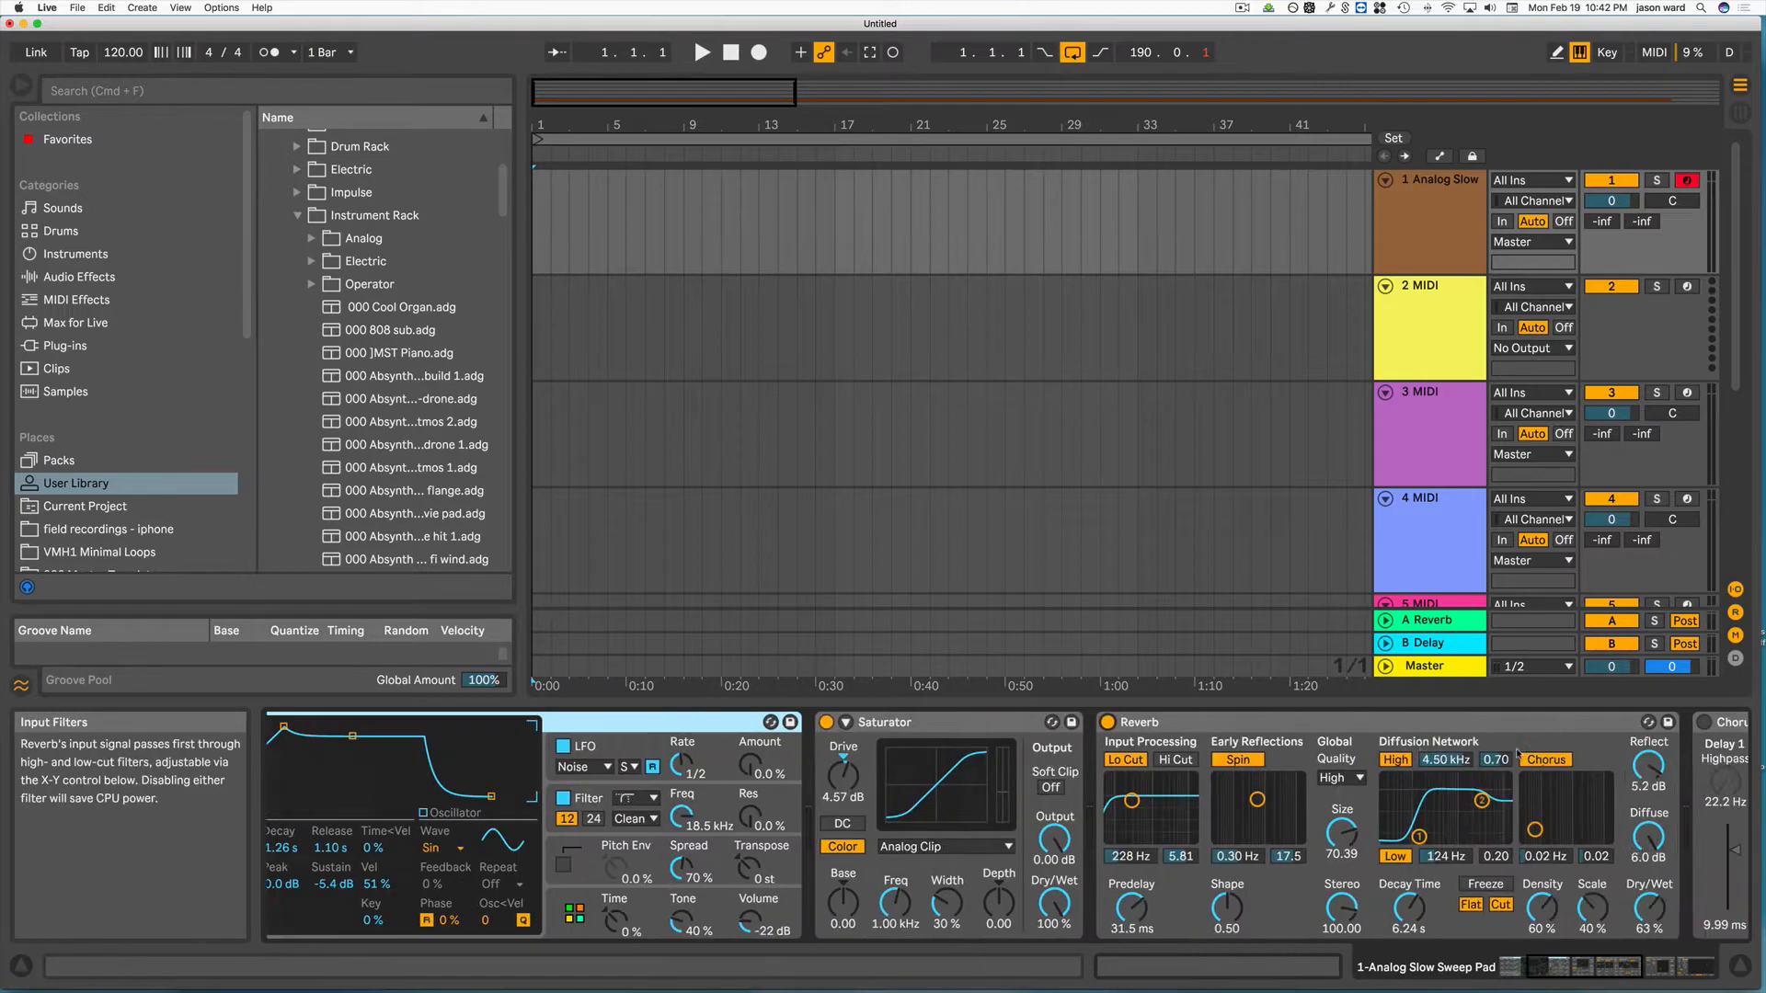
scroll(1517, 754, right, 5)
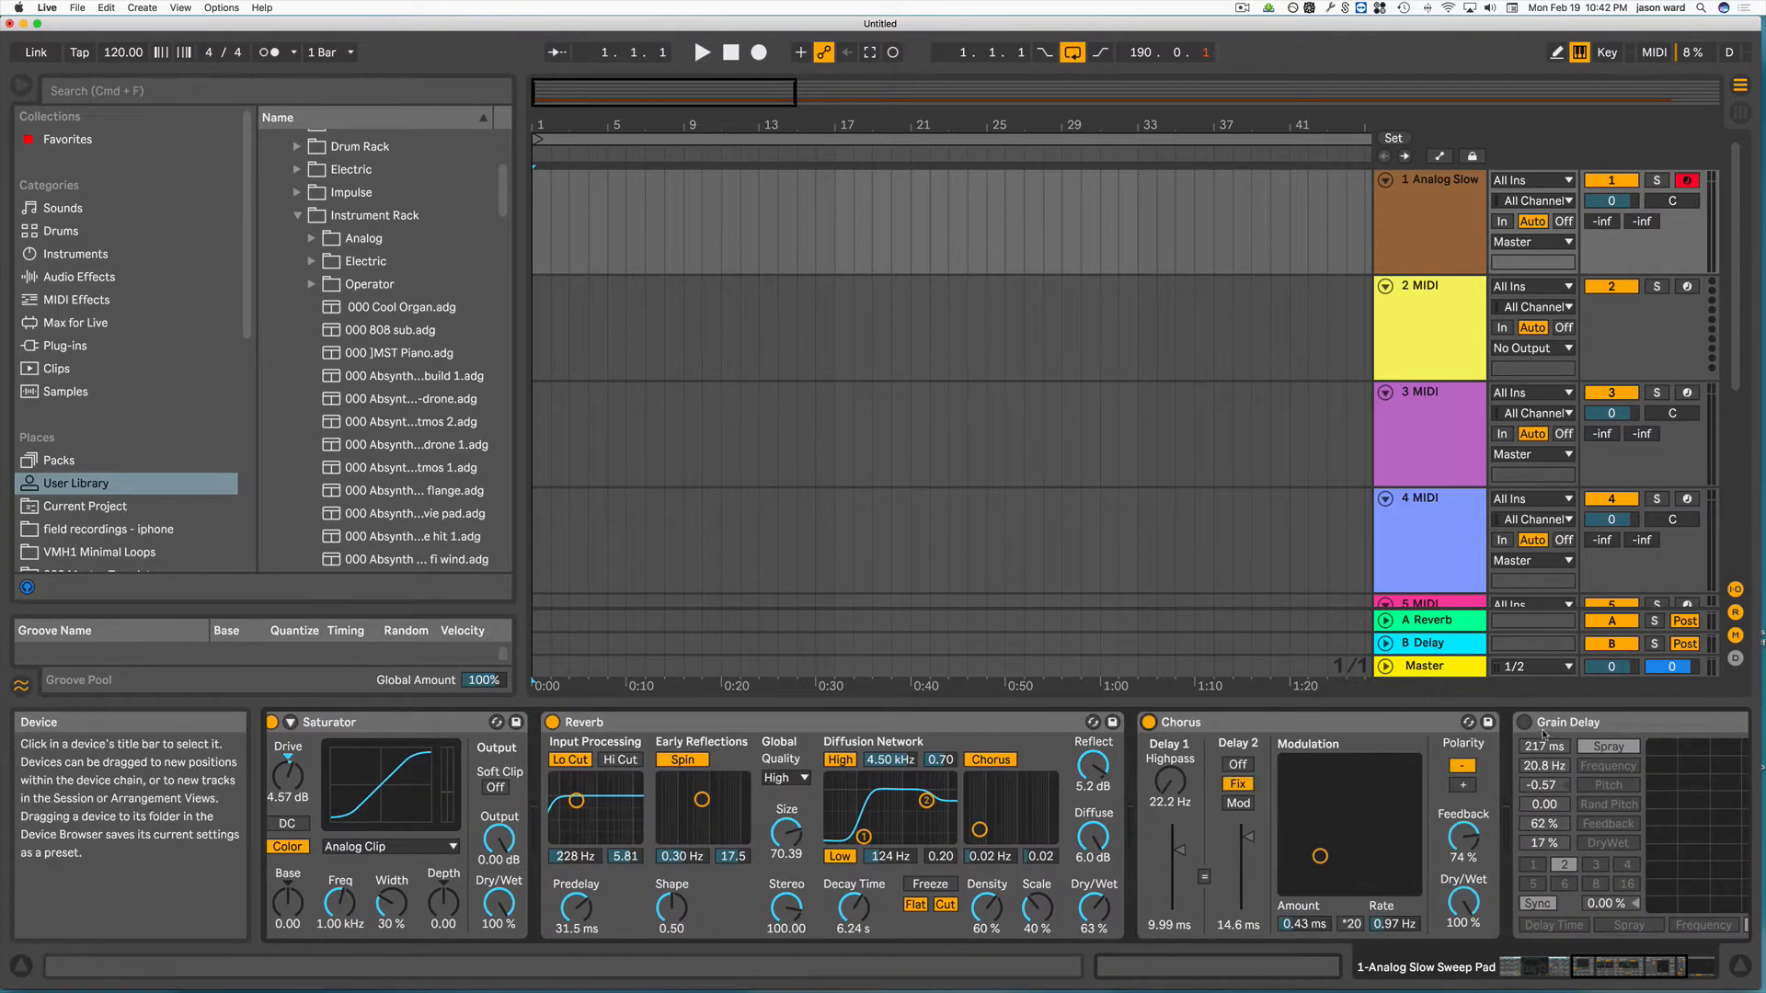
- Group the Analog Slow Sweep Pad instrument and all of its audio effects into one Instrument Rack
scroll(1347, 769, left, 8)
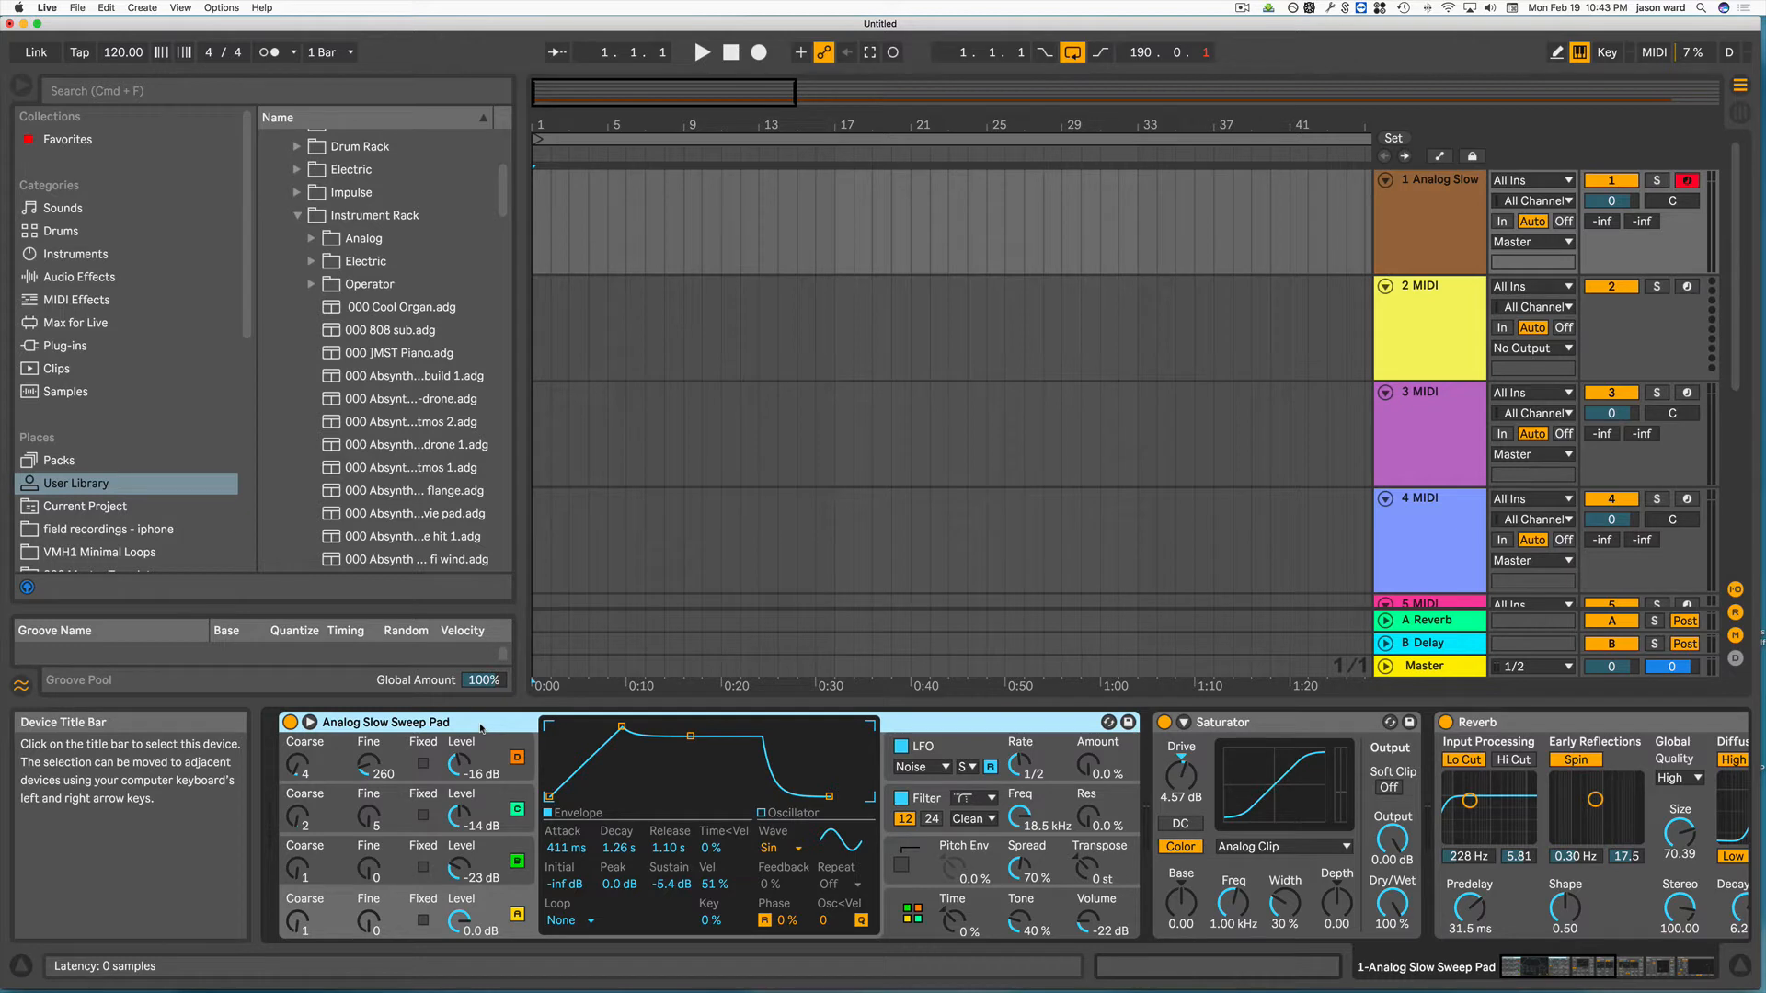
key(super+a)
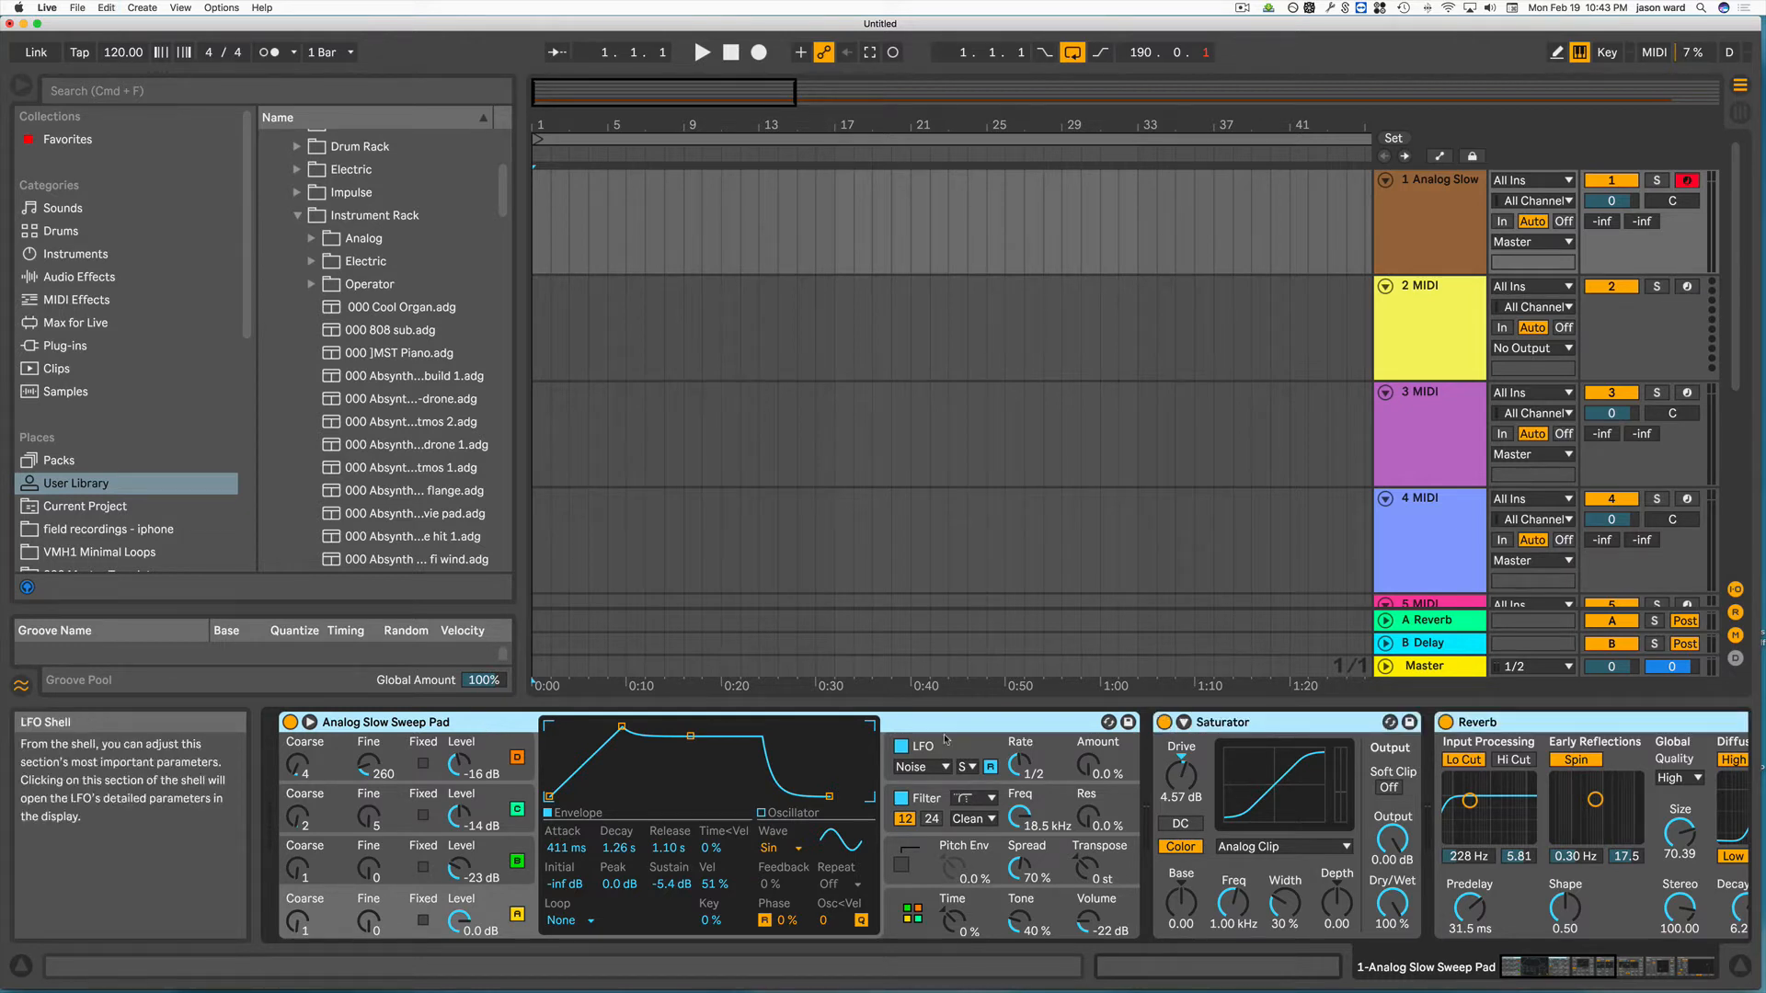
mouse_move(1595, 975)
mouse_down()
mouse_move(1664, 975)
mouse_move(1584, 979)
mouse_up()
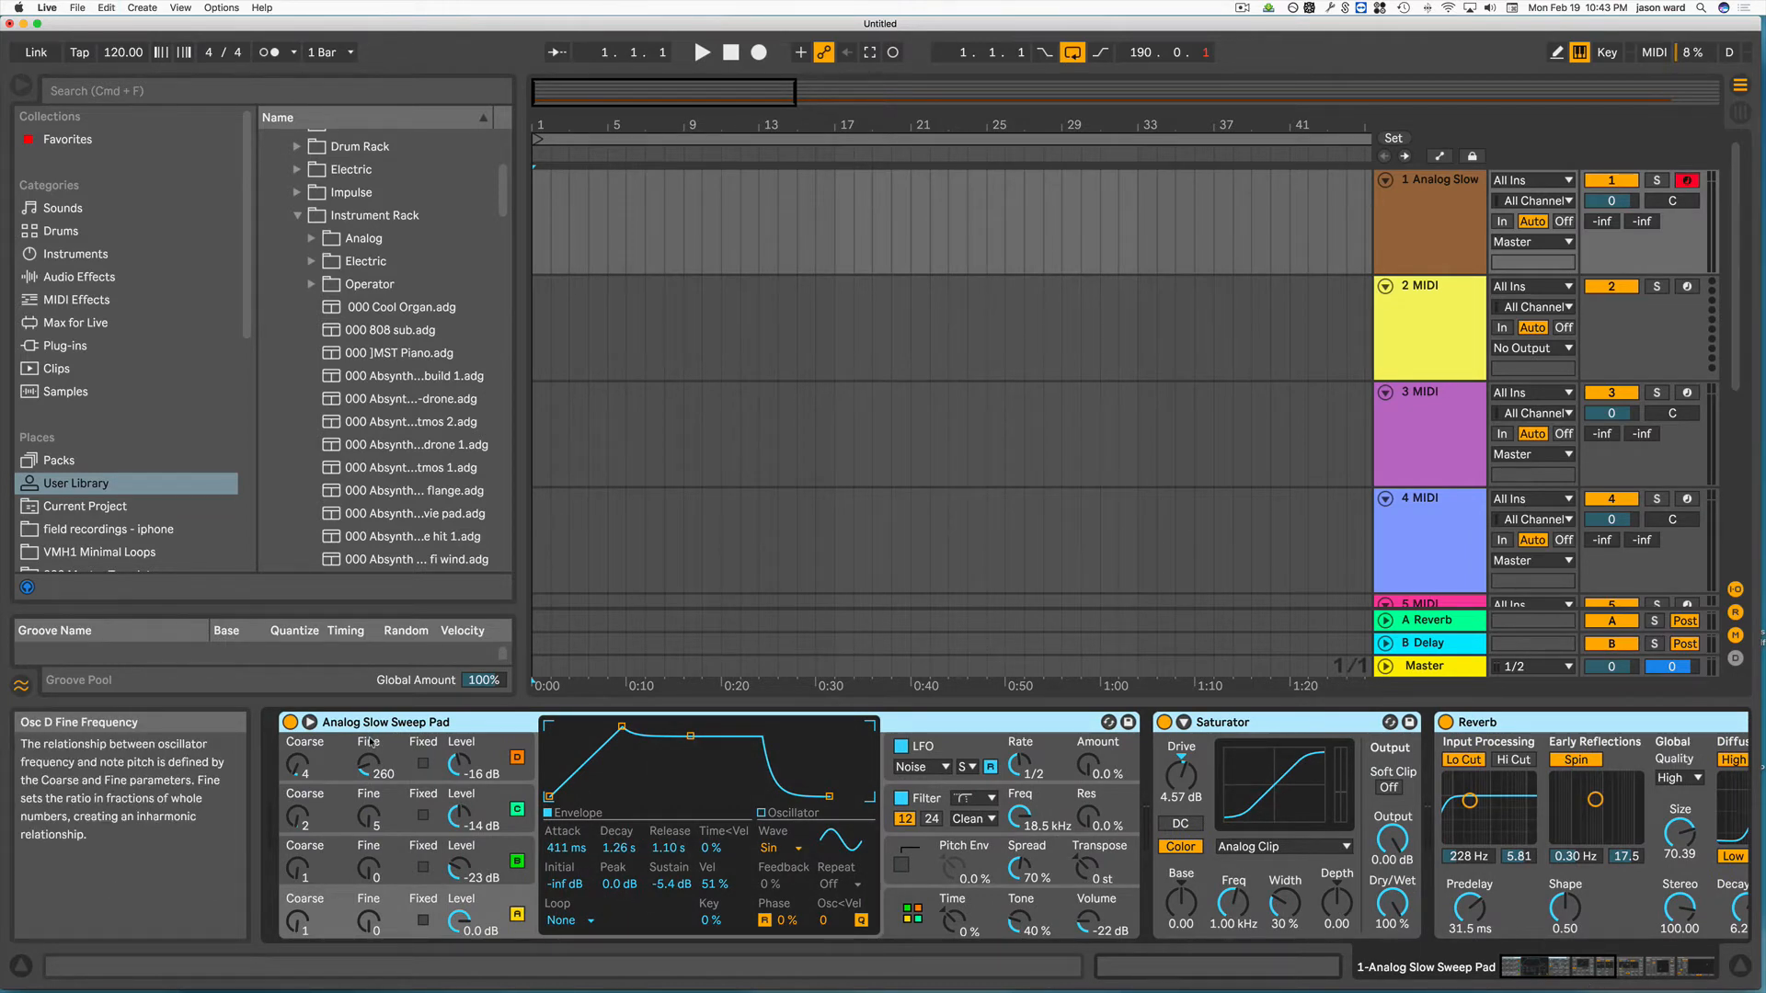
key(super+g)
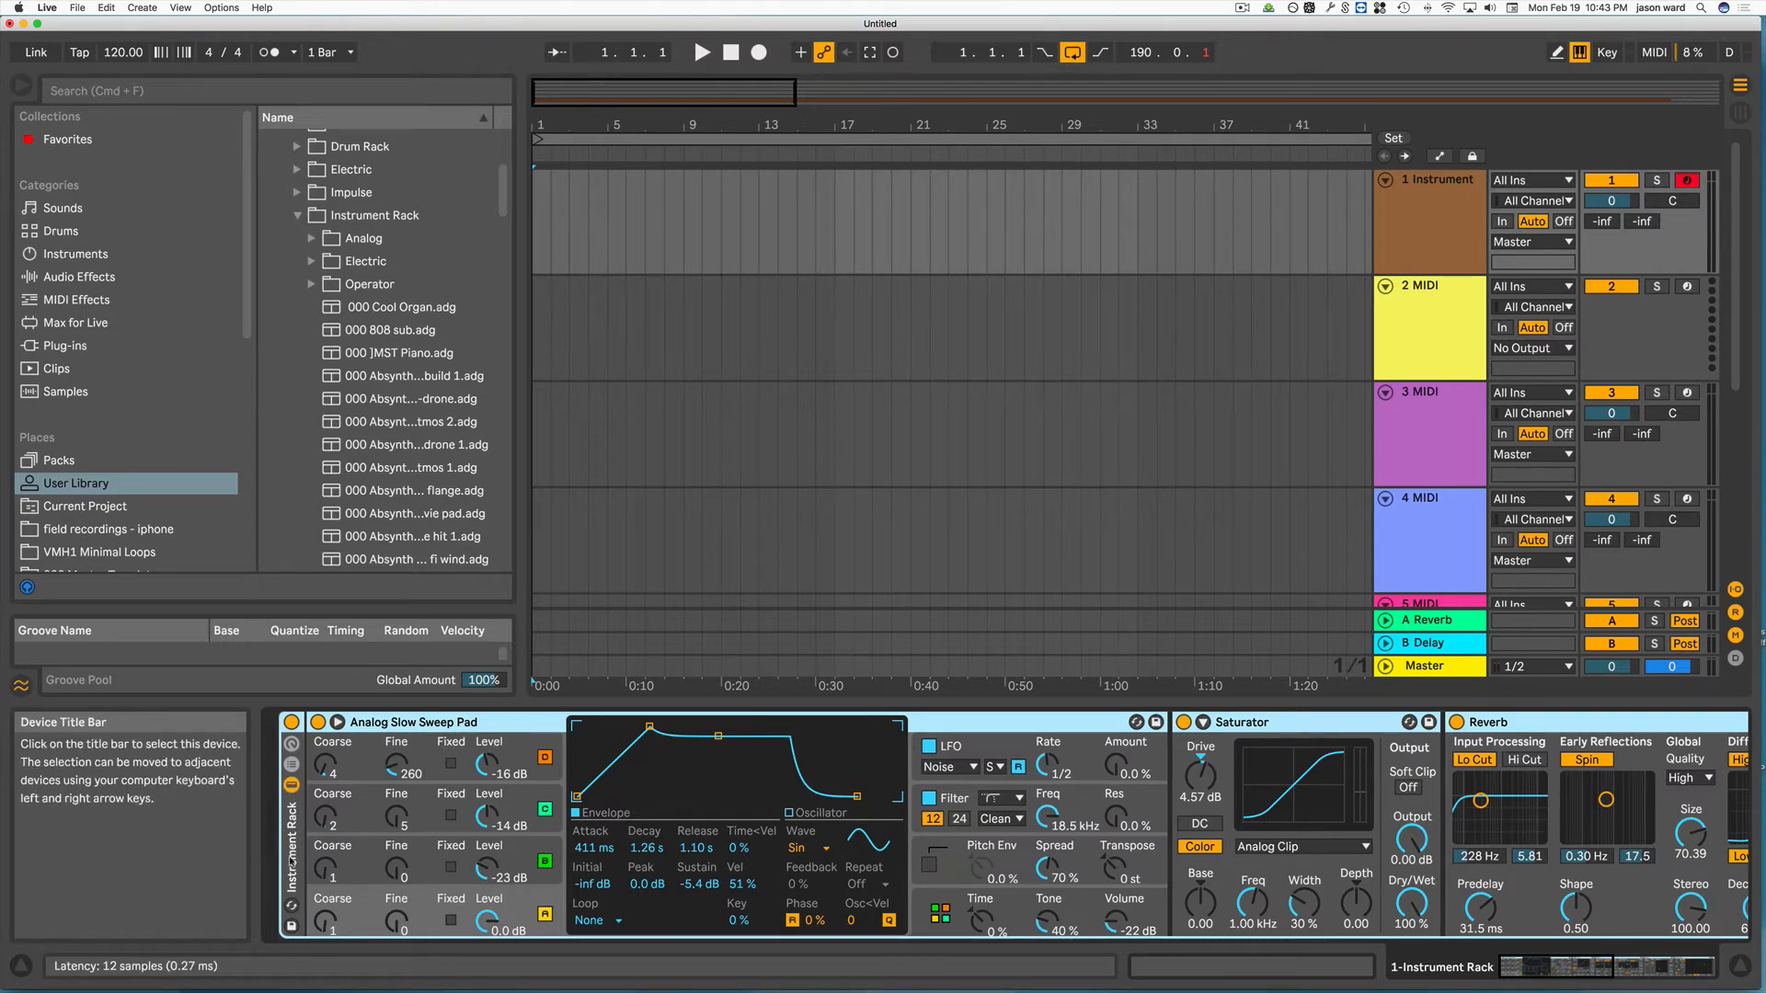
- Show the Instrument Rack's macro controls and rename the rack to "Analog Sweet Pad with FX"
click(291, 744)
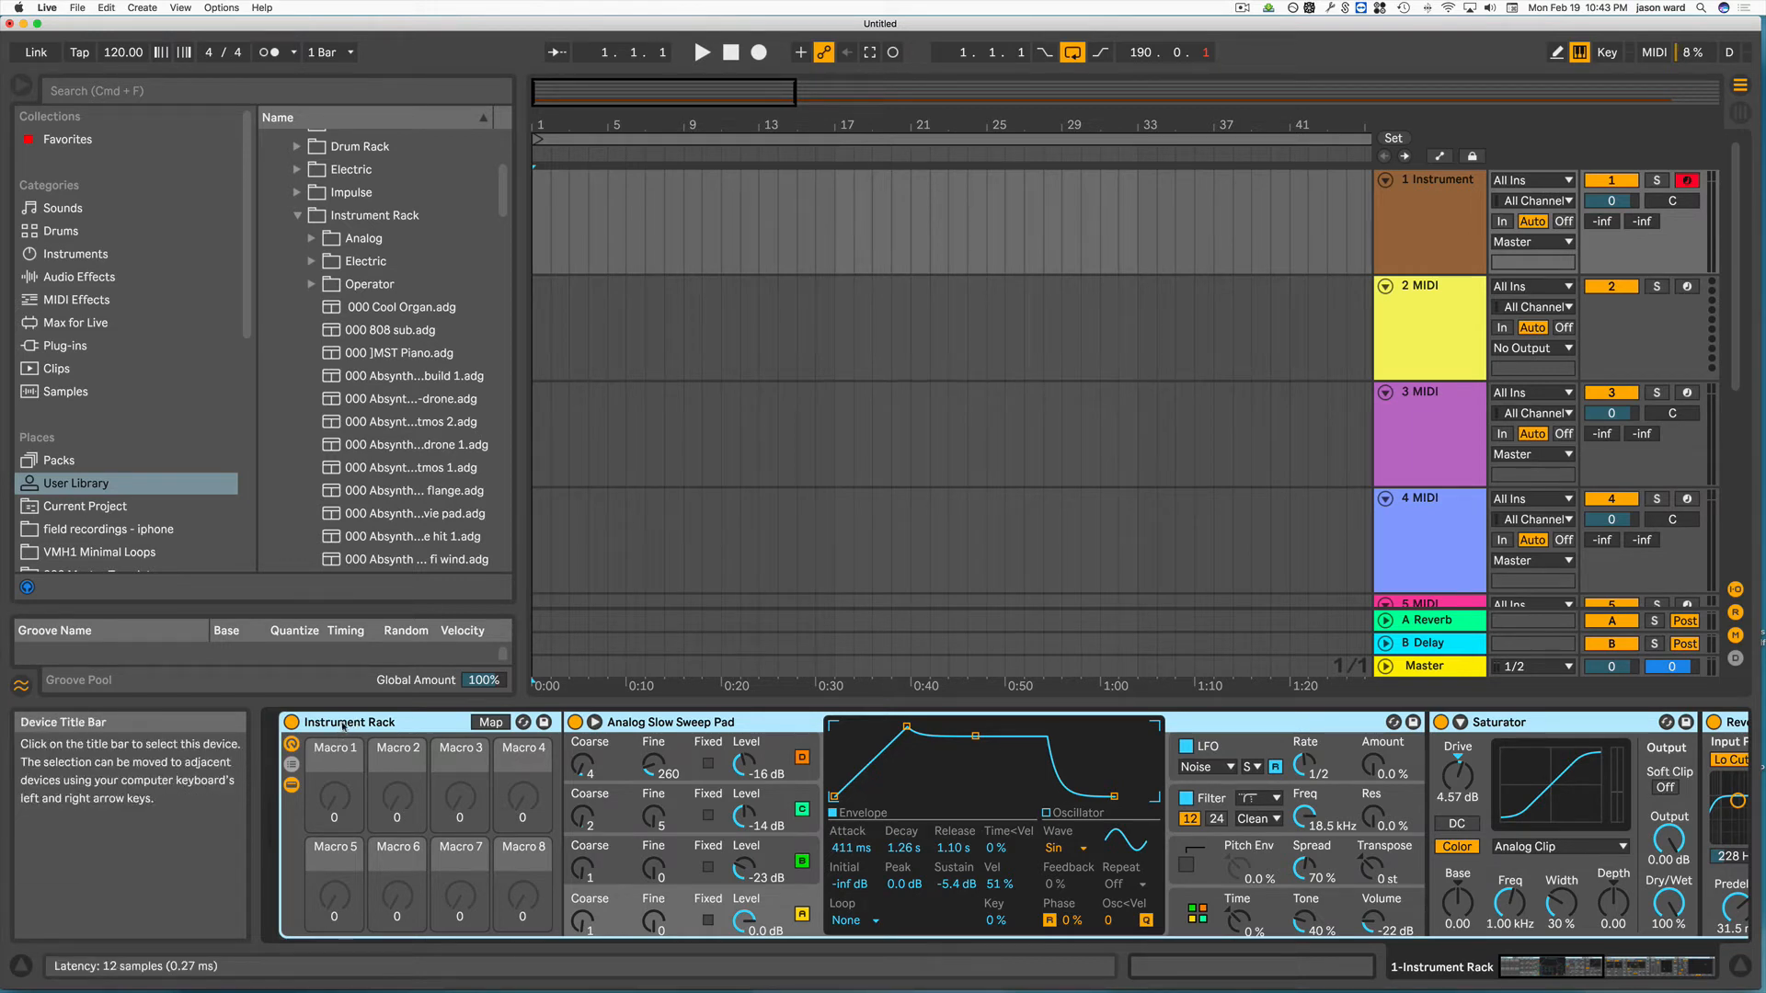
key(super+r)
text(Analog Sweet Pad with FX)
key(Return)
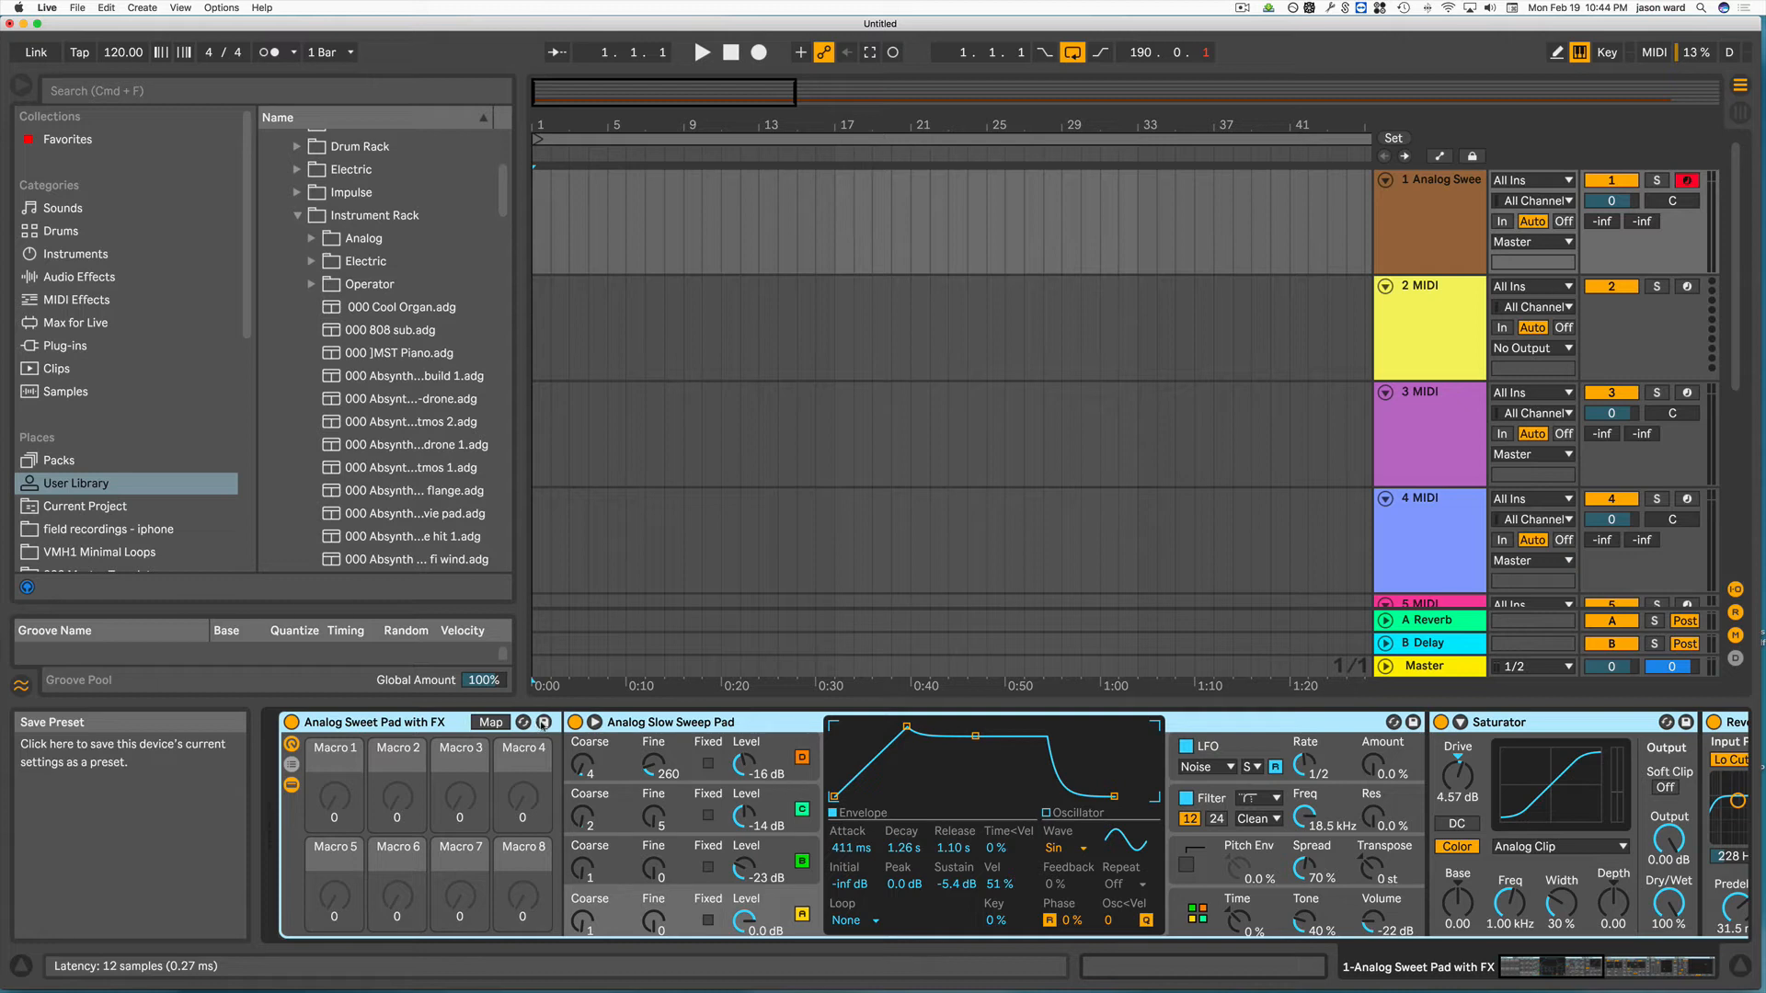
- Save the Analog Sweet Pad with FX rack as a User Library preset under that name, and find its Instrument Rack folder
click(542, 723)
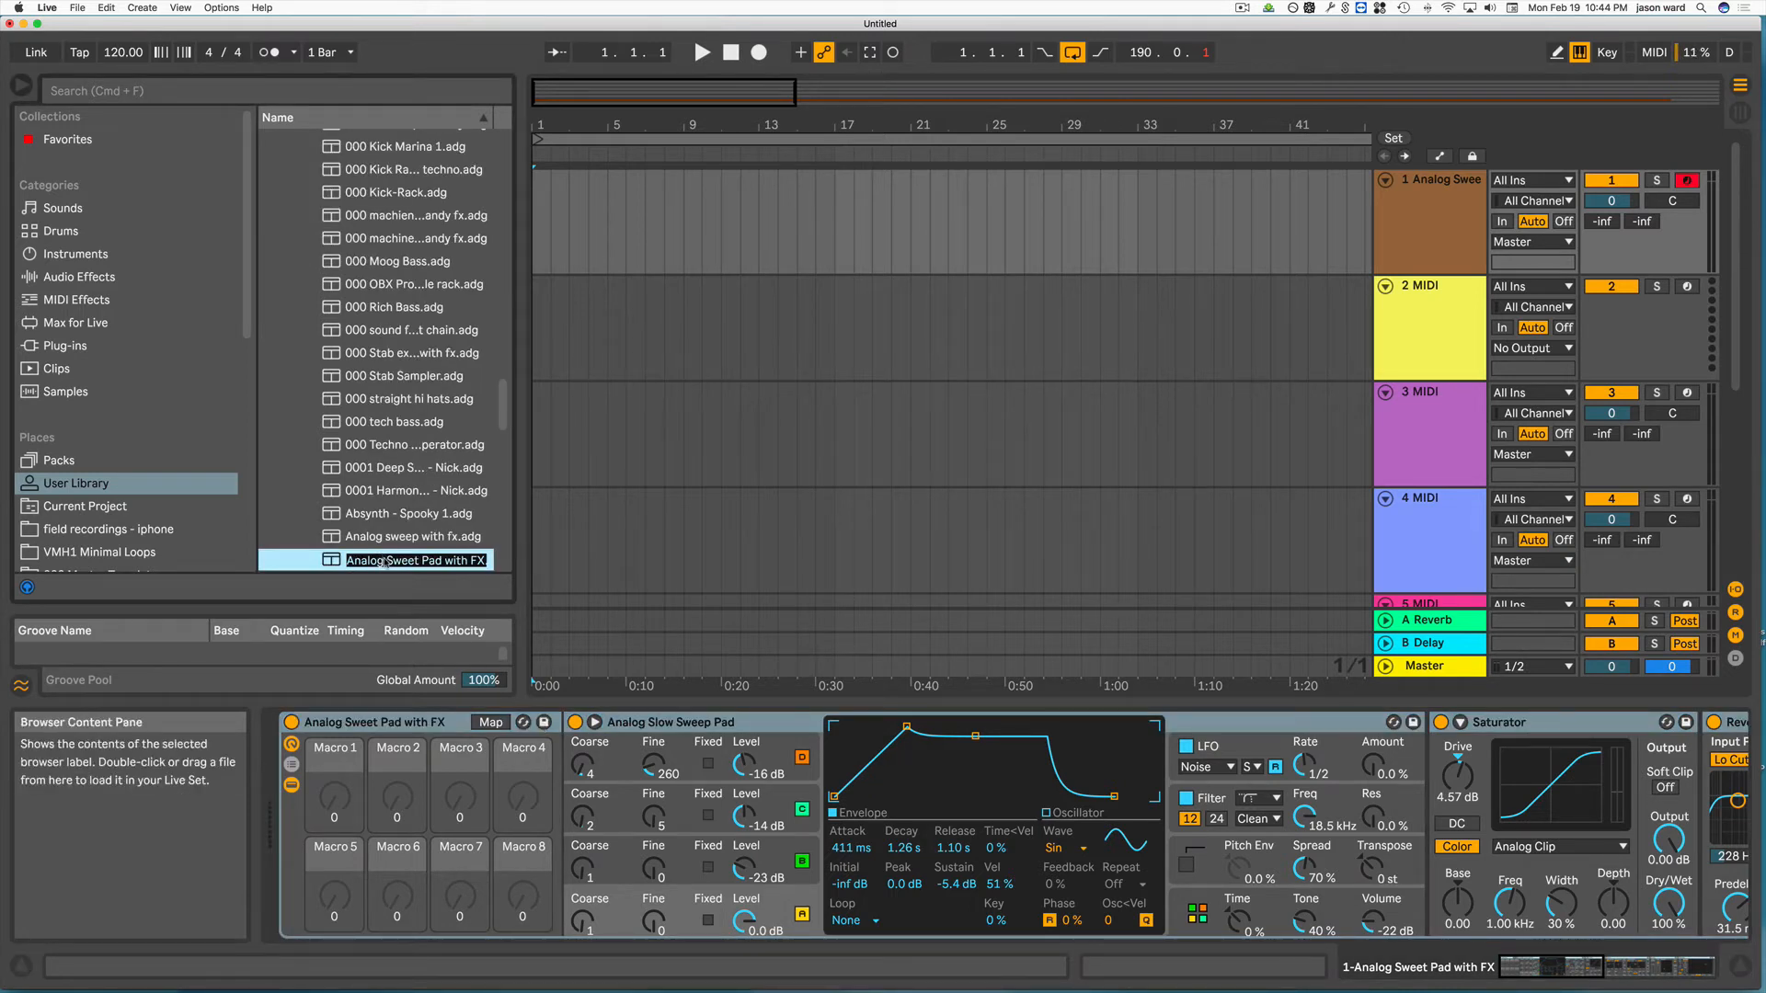
key(Return)
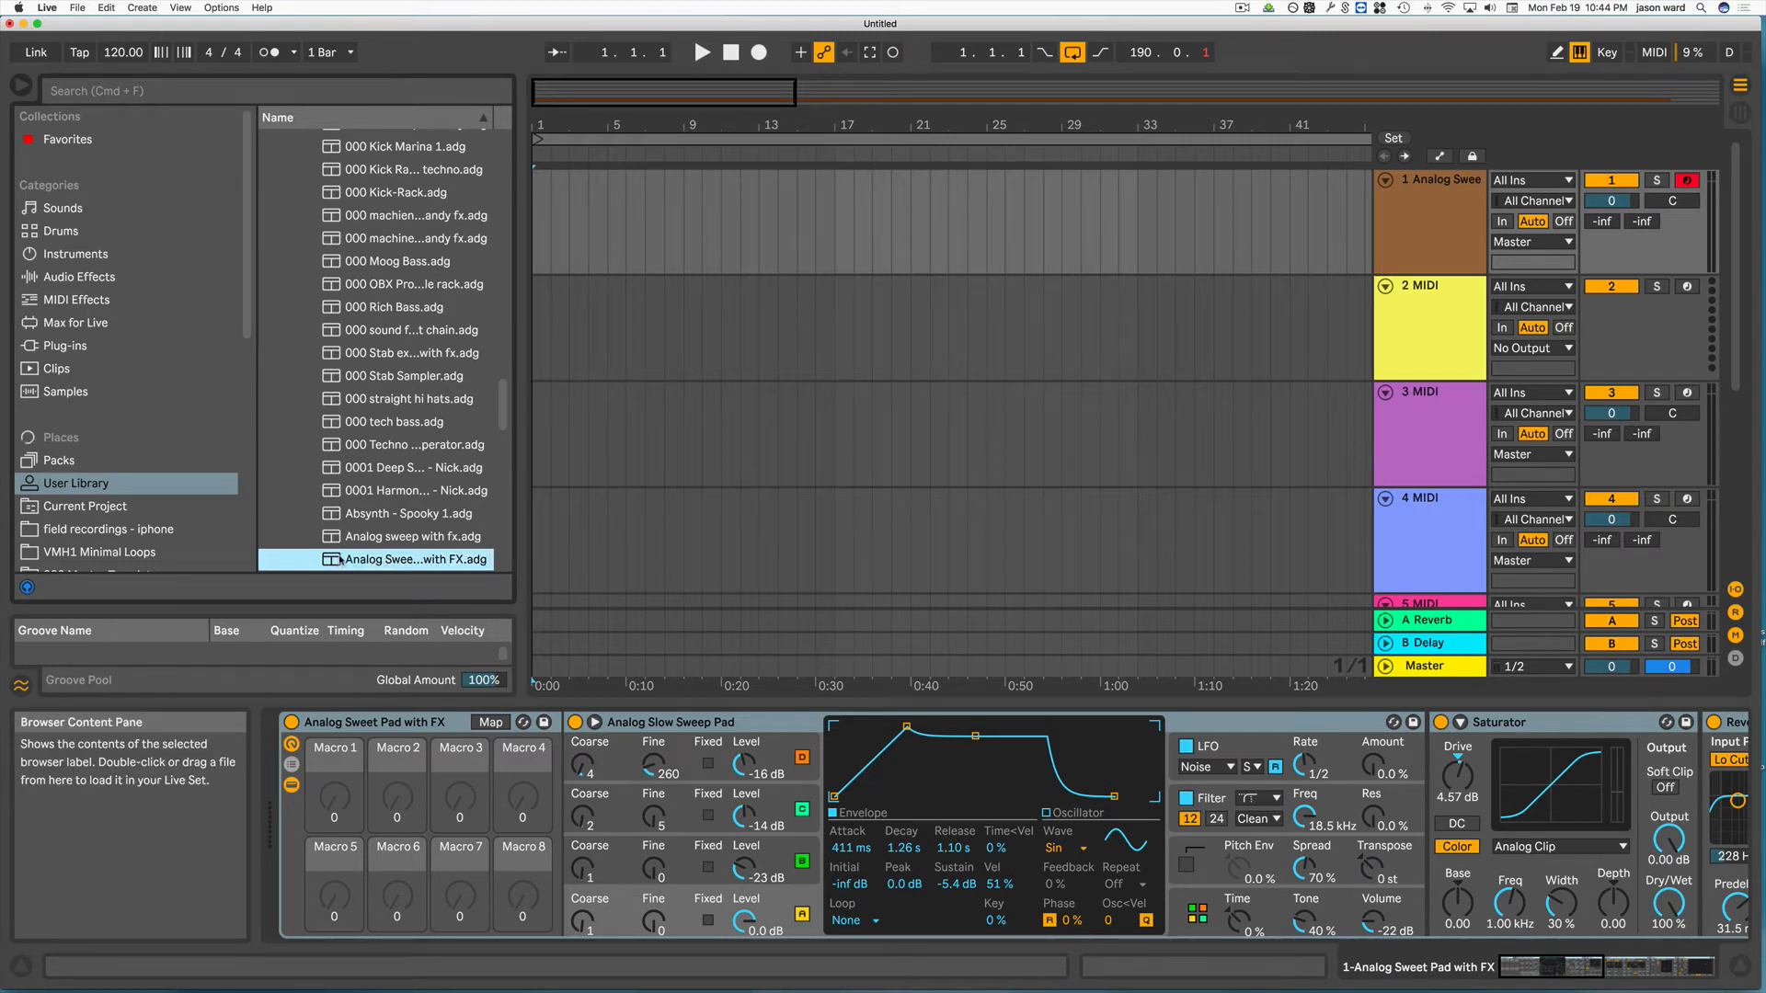
scroll(372, 552, up, 10)
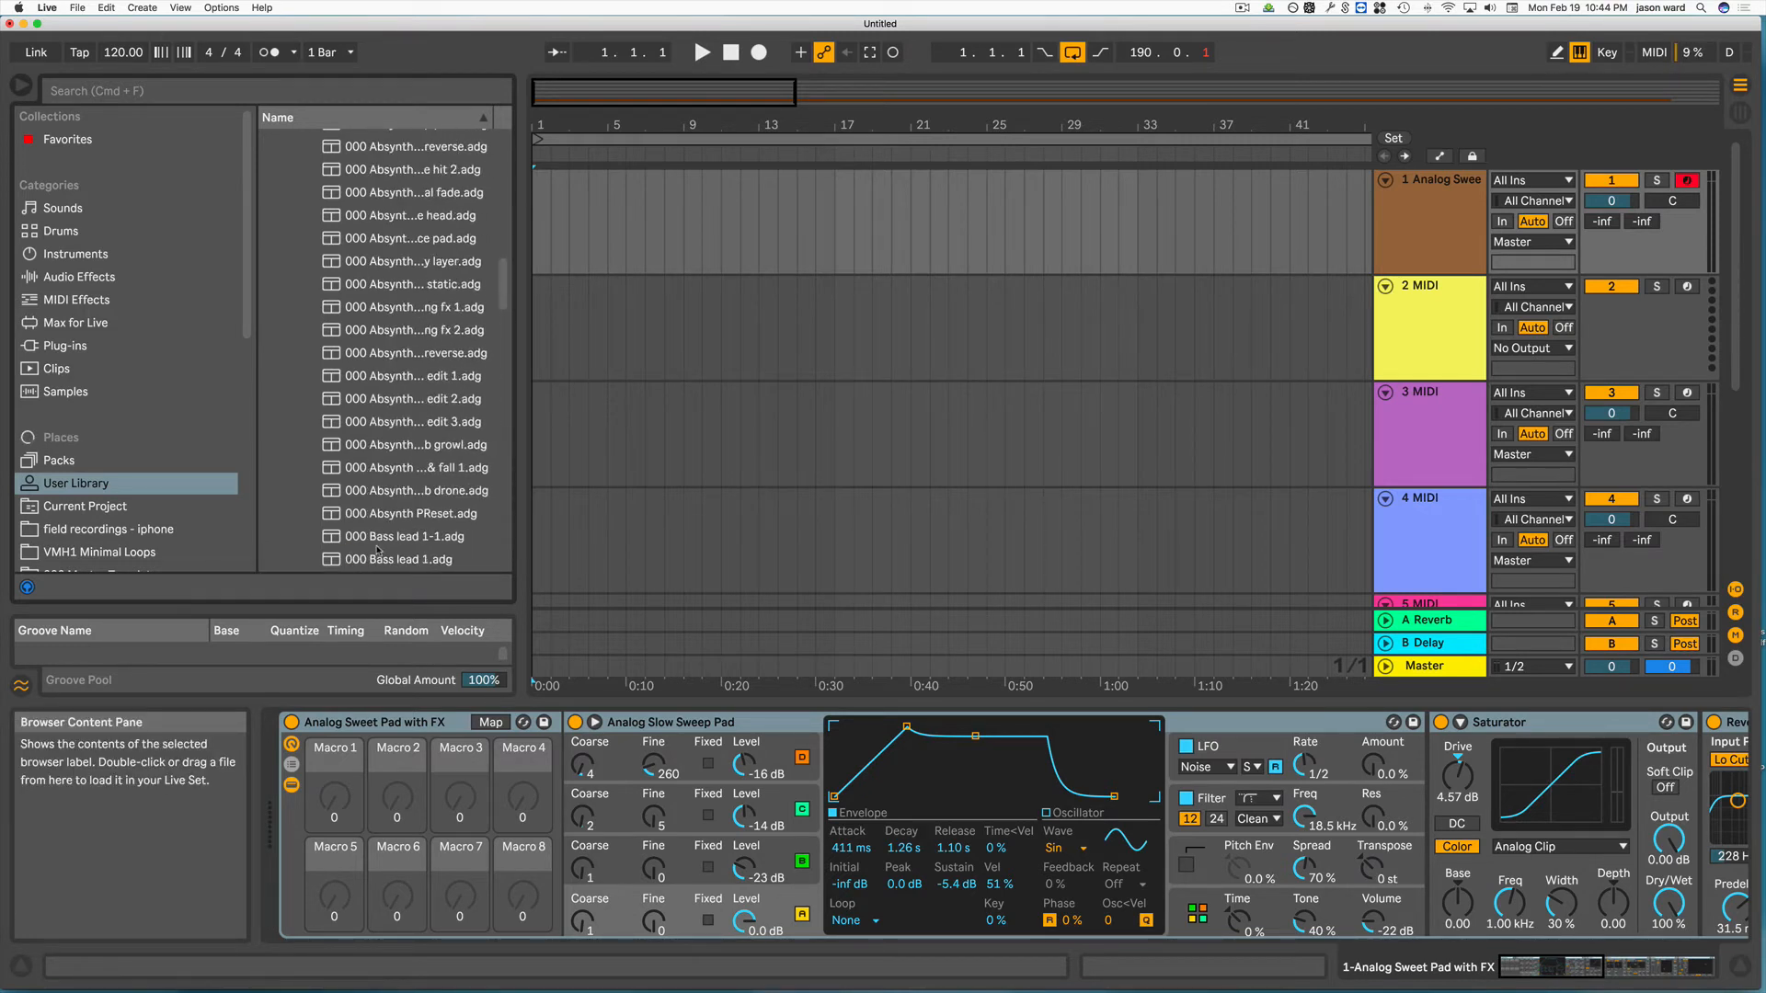
scroll(376, 552, up, 8)
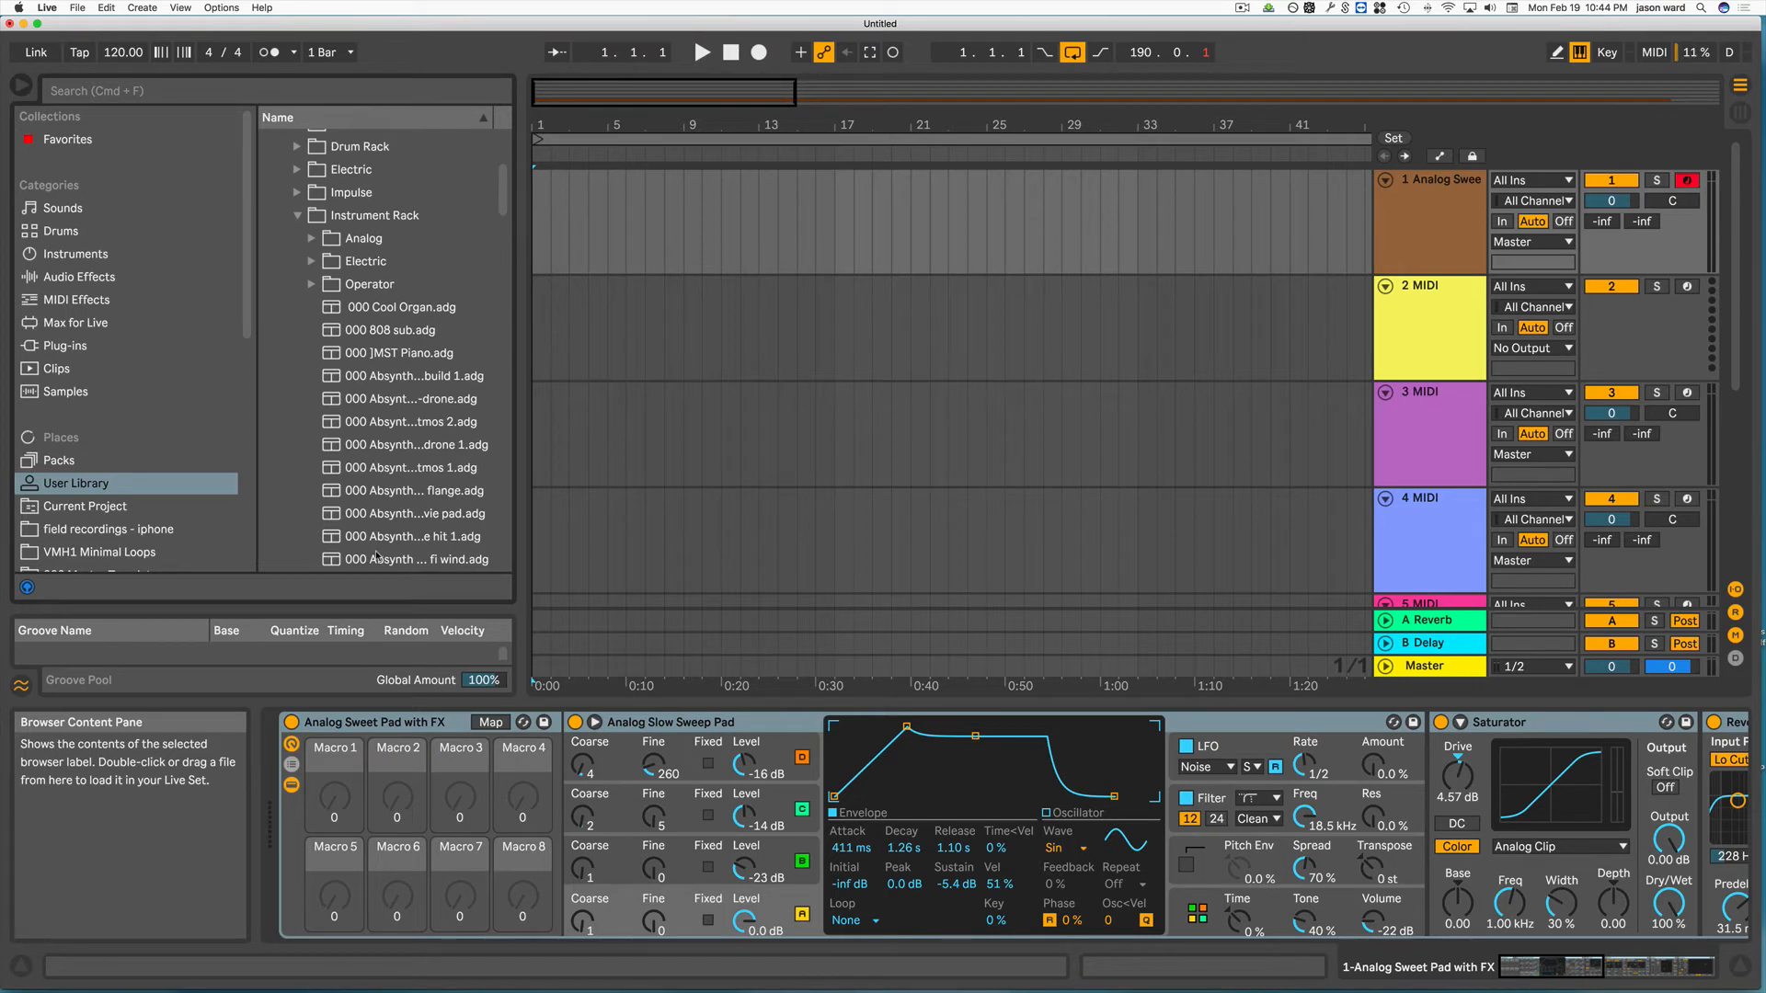
click(414, 217)
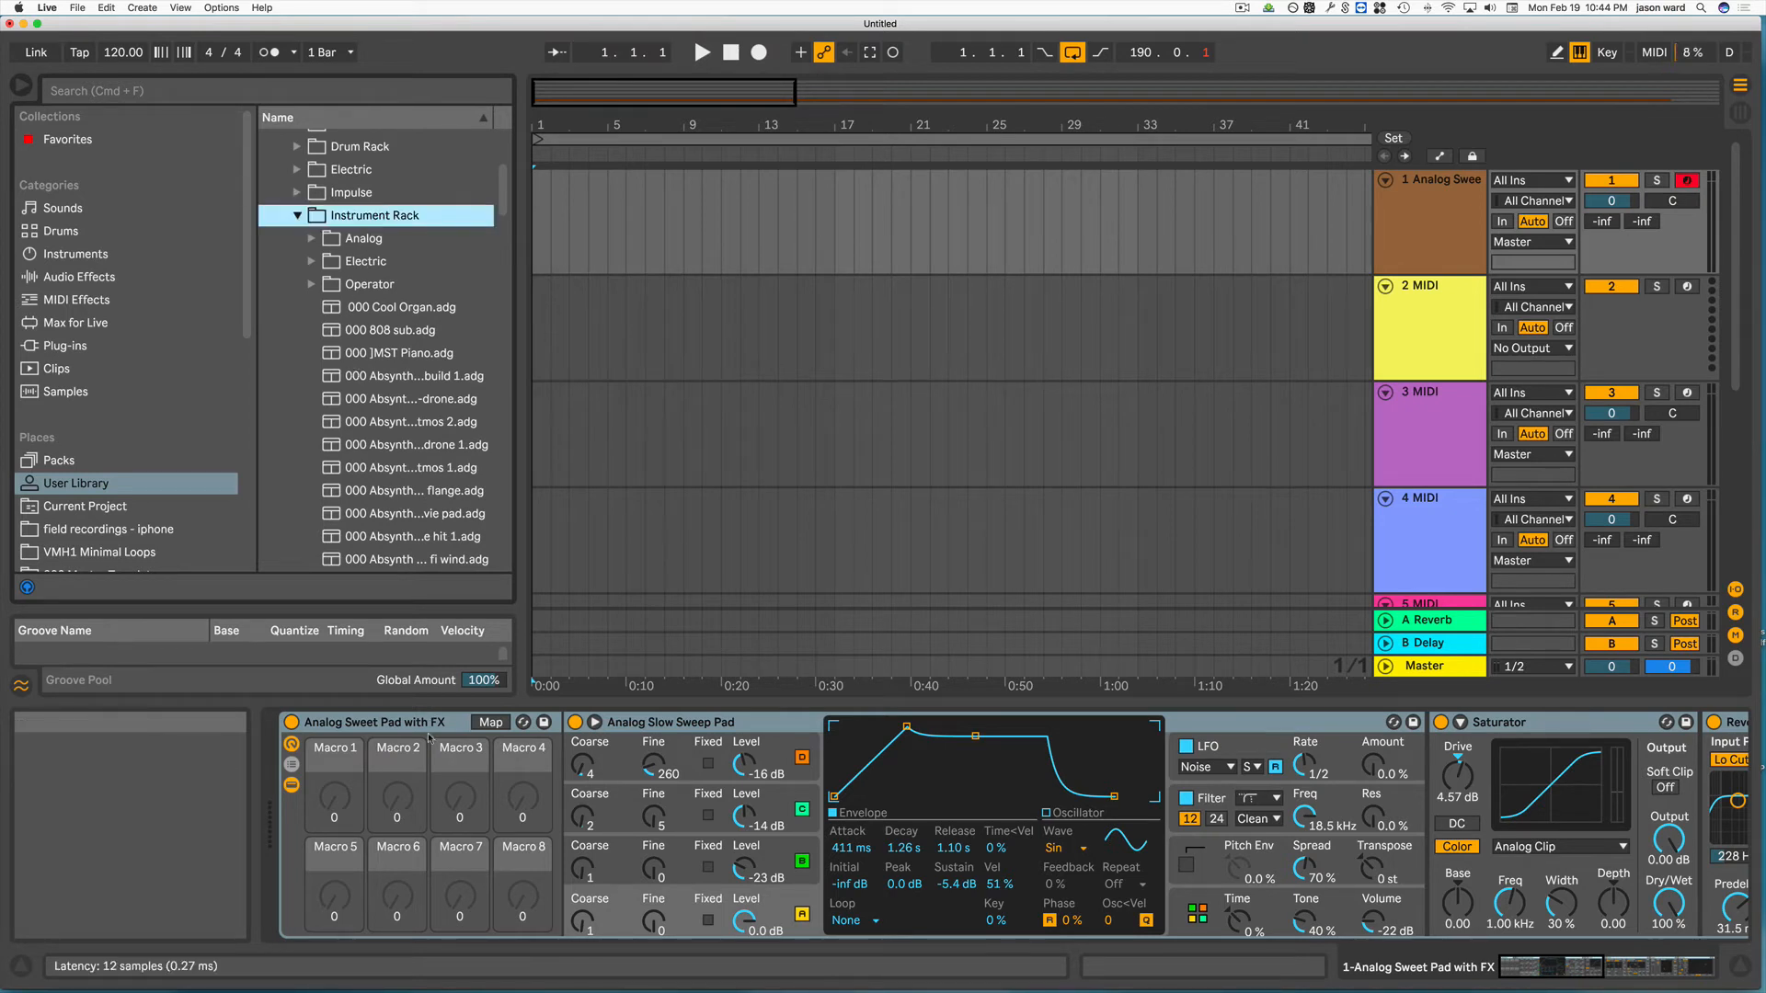
- Delete the Analog Sweet Pad with FX rack from track 1 and load the Absynth 5 VST plug-in in its place
click(417, 725)
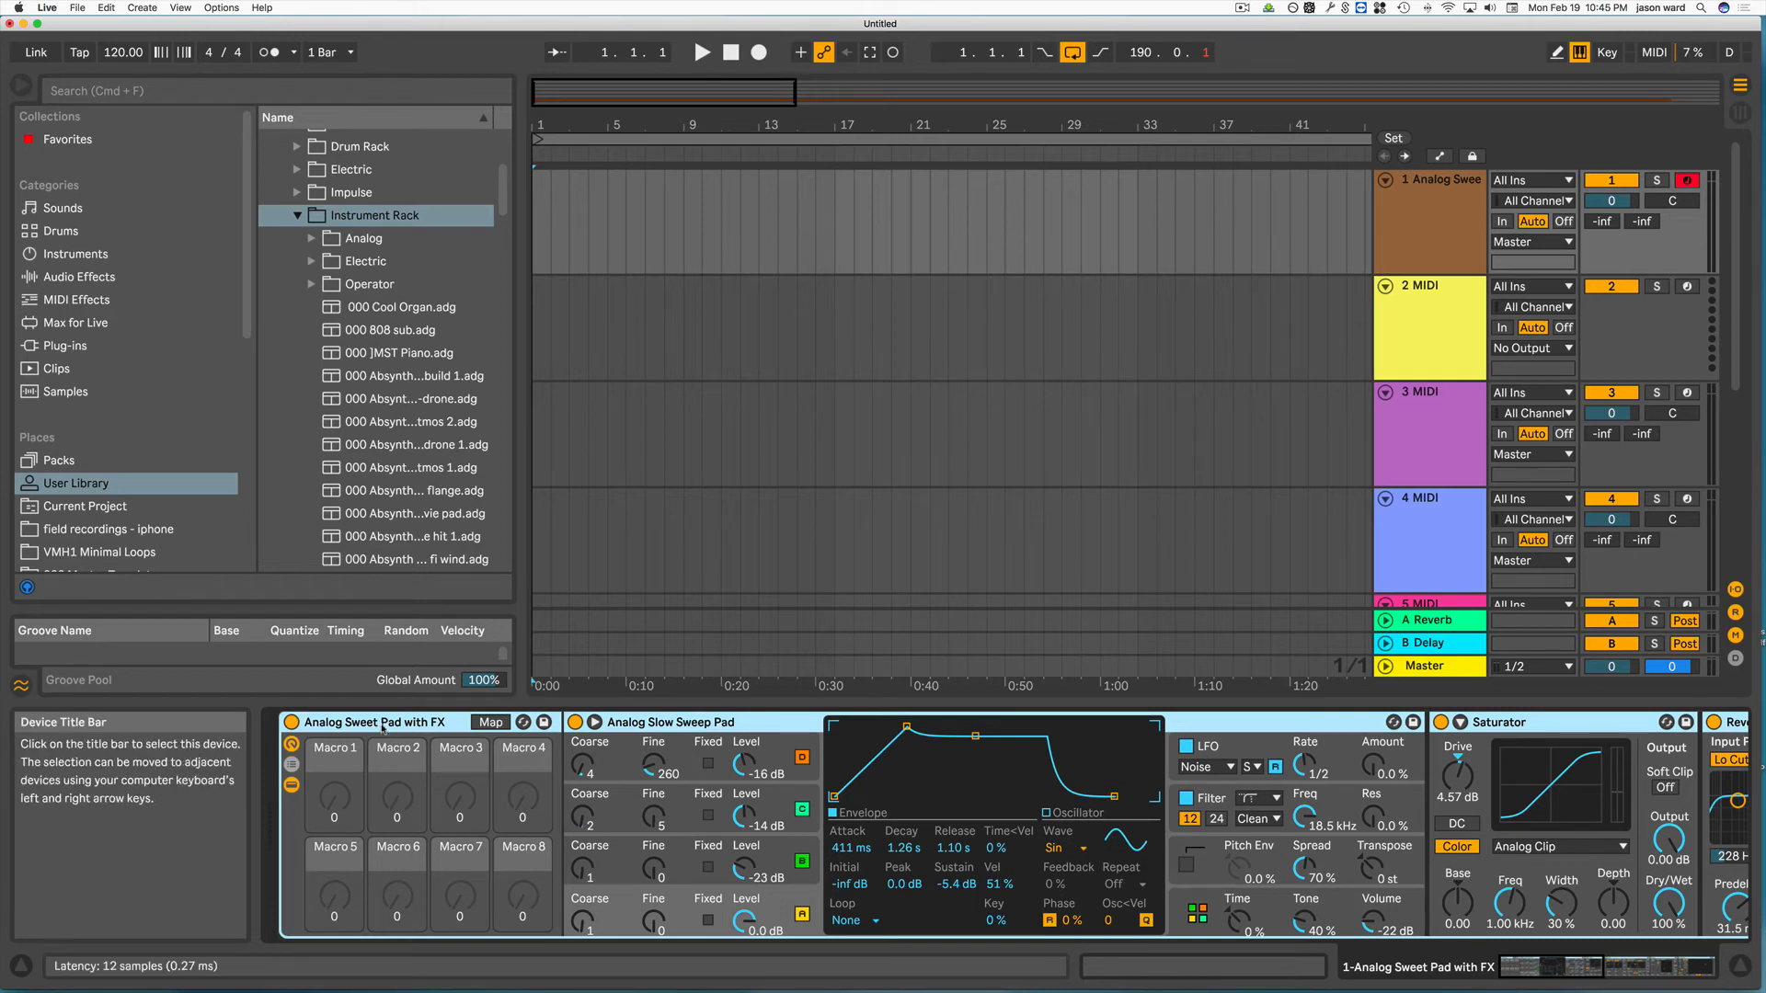
key(Delete)
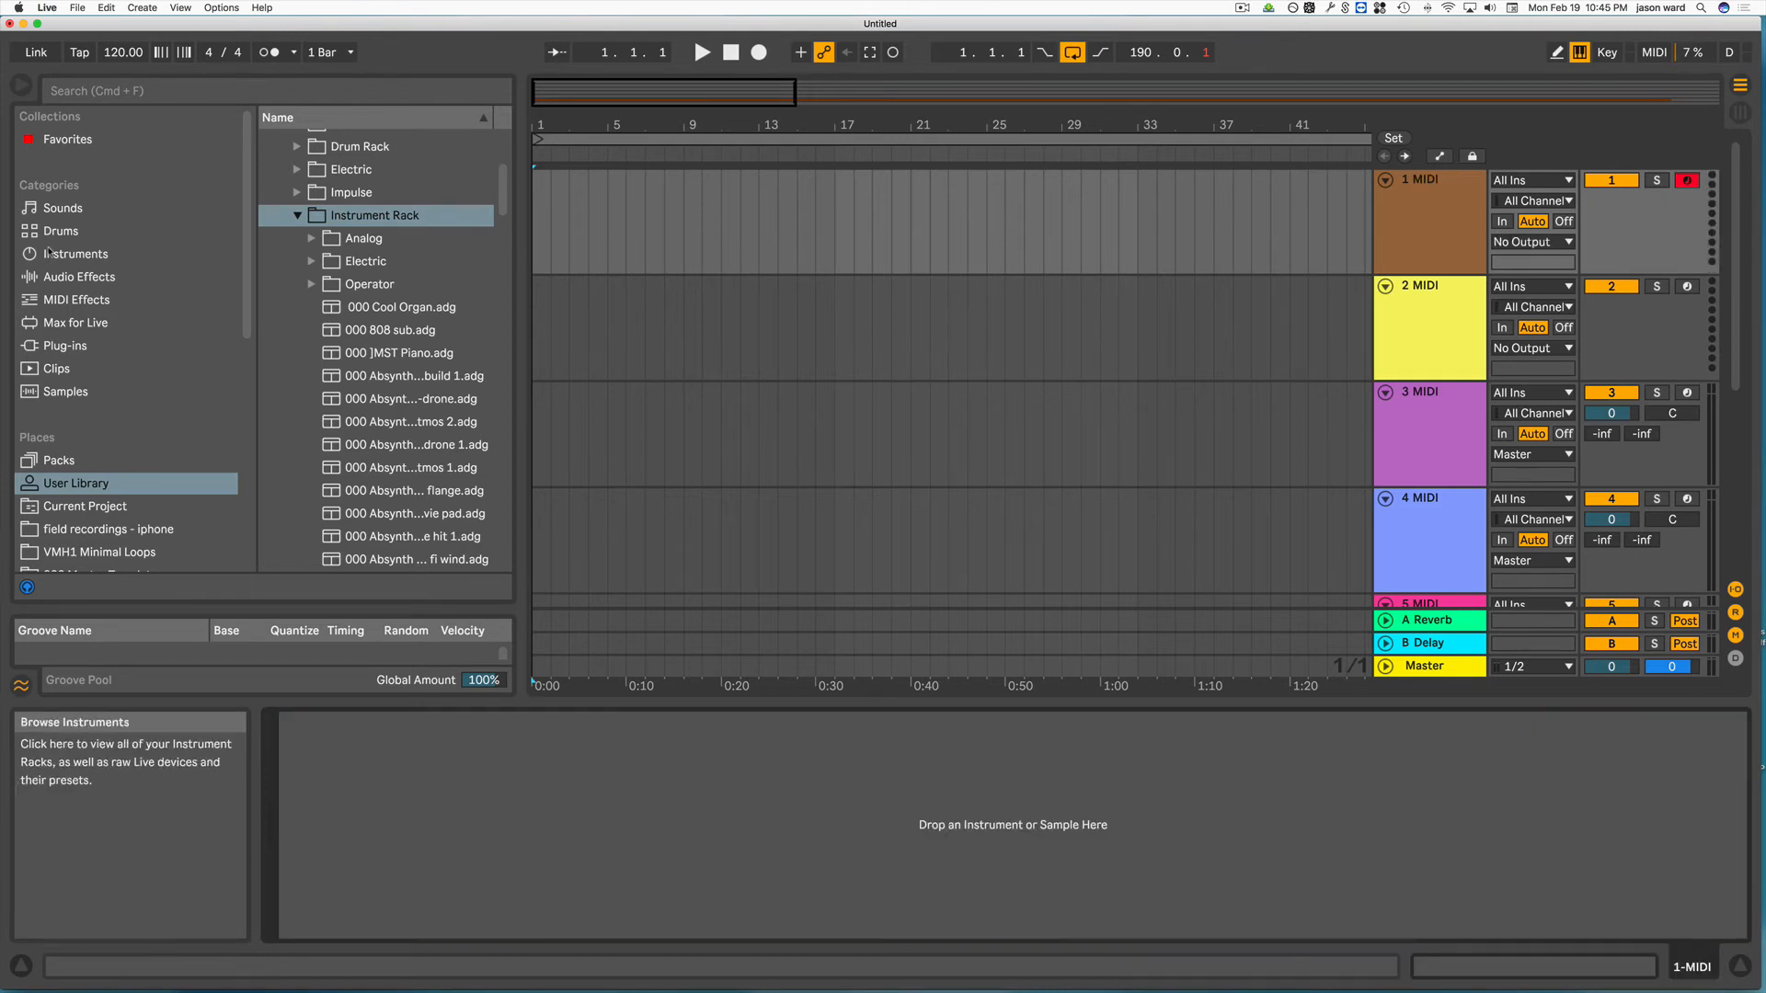
click(99, 249)
click(64, 349)
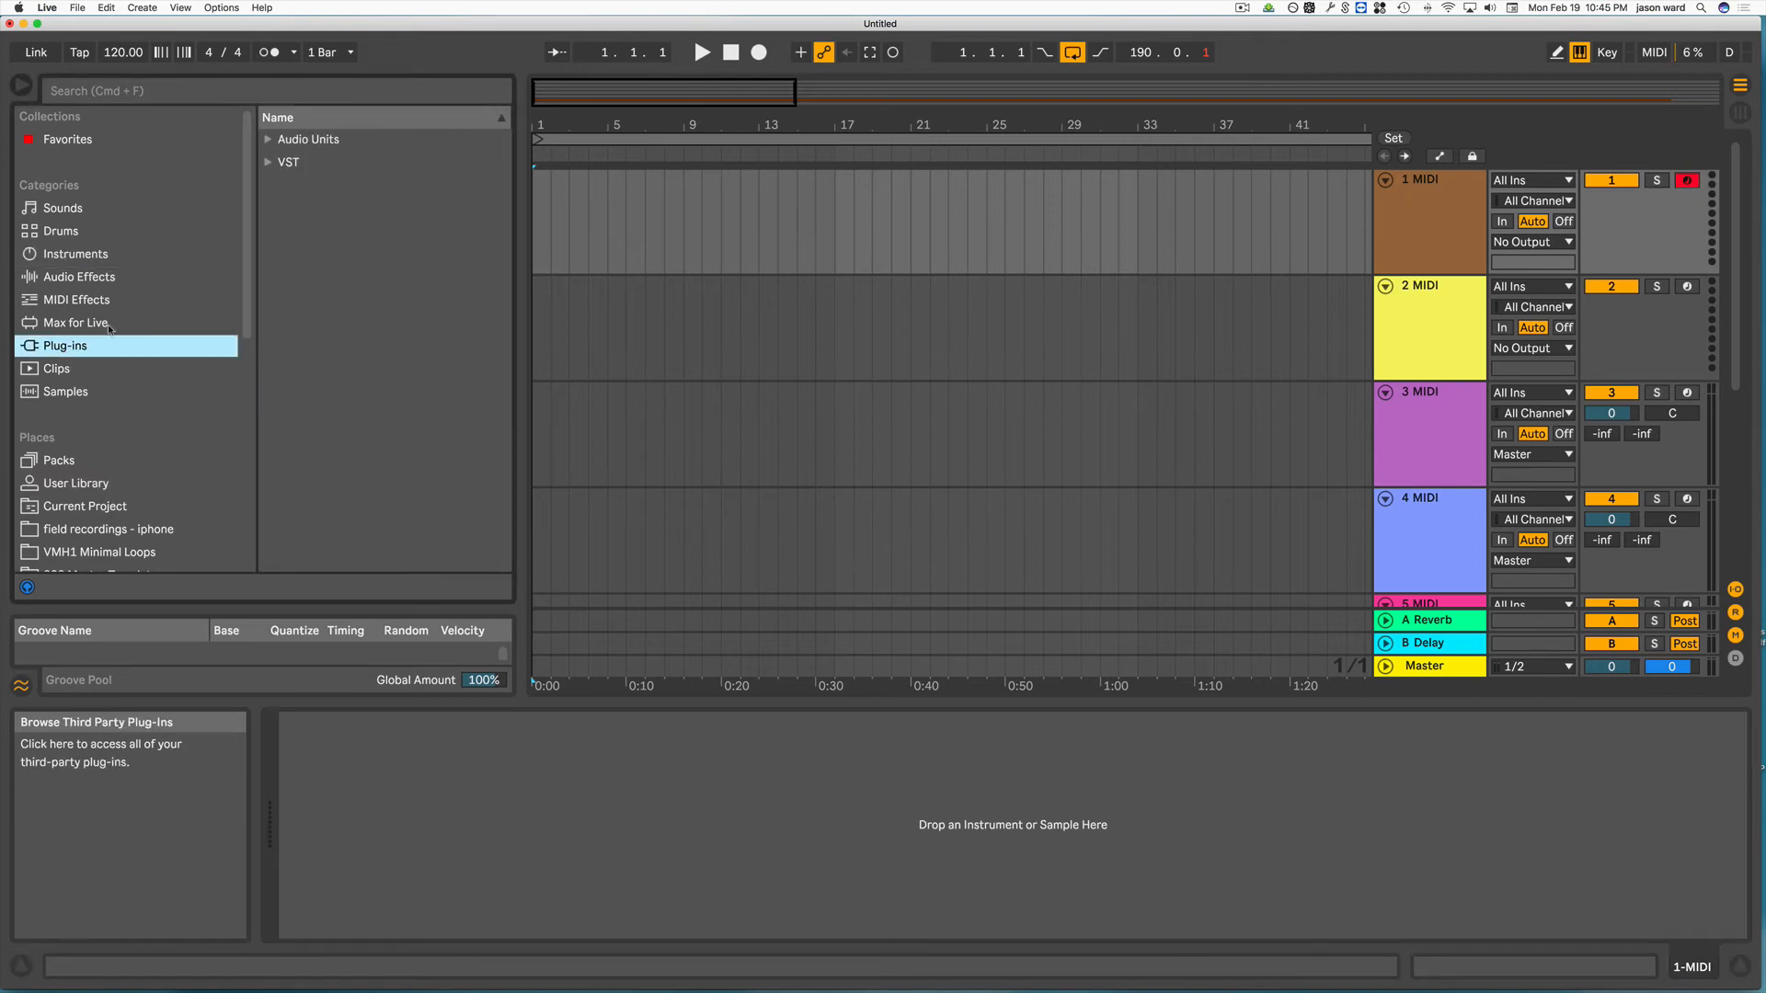
click(269, 163)
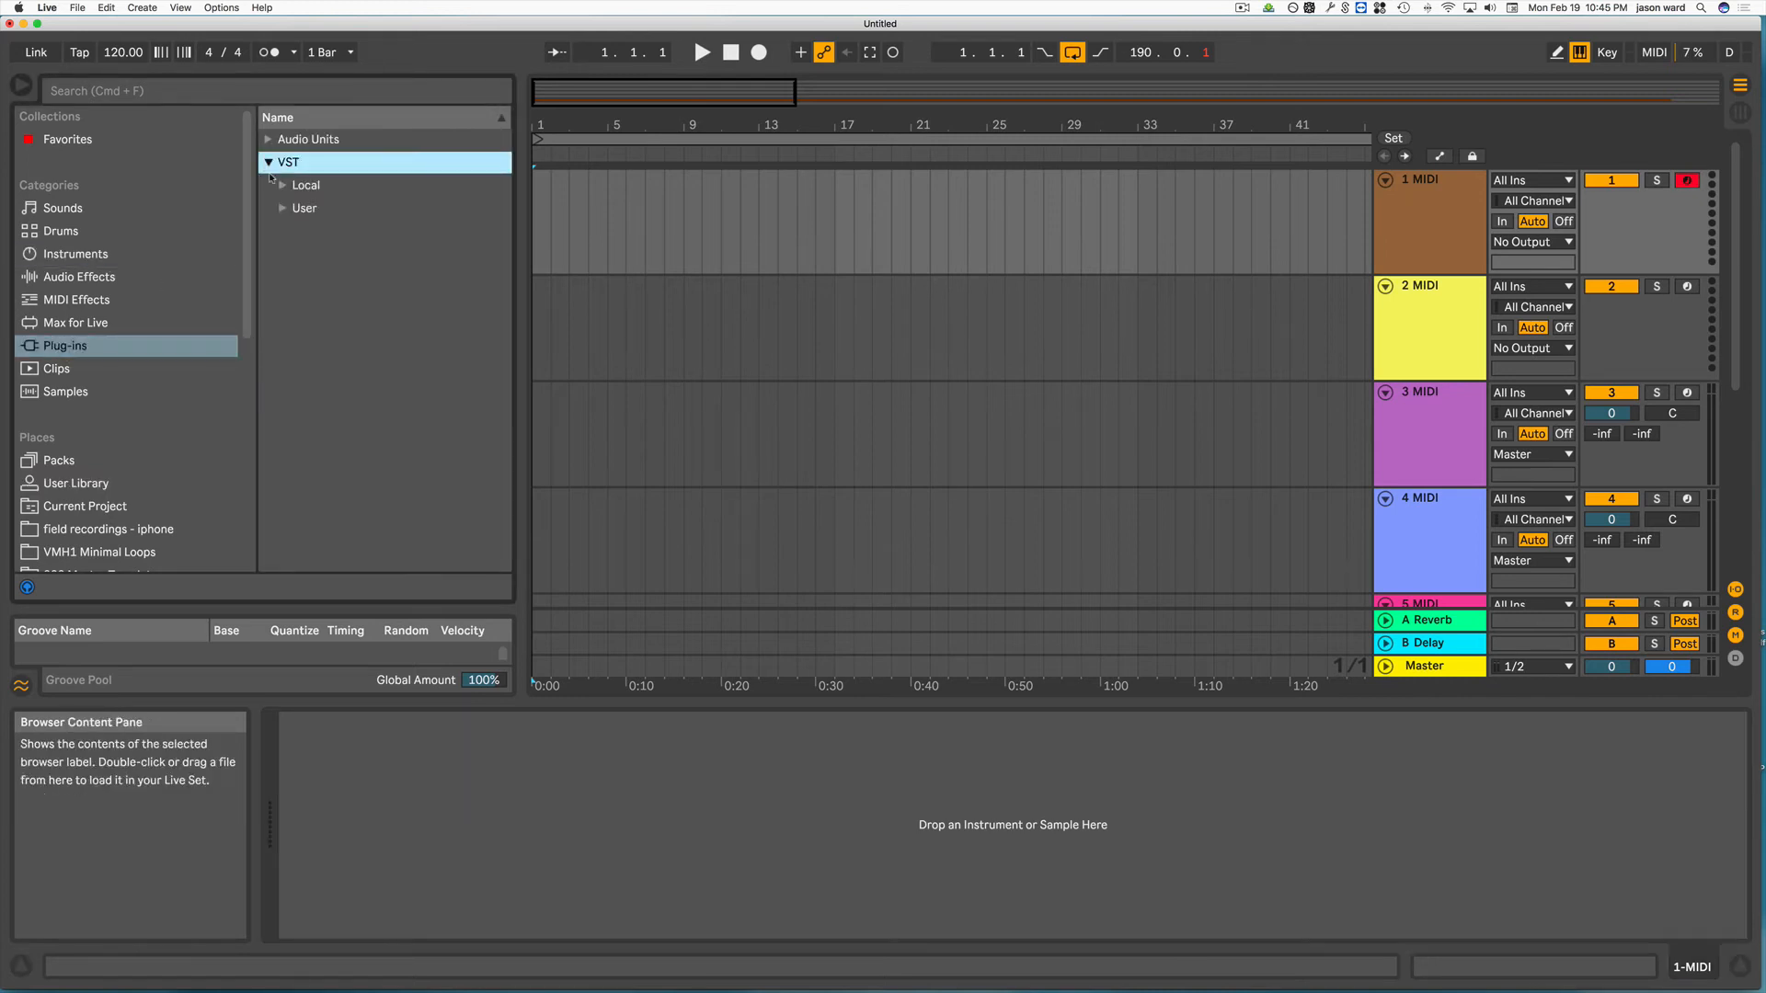
click(284, 187)
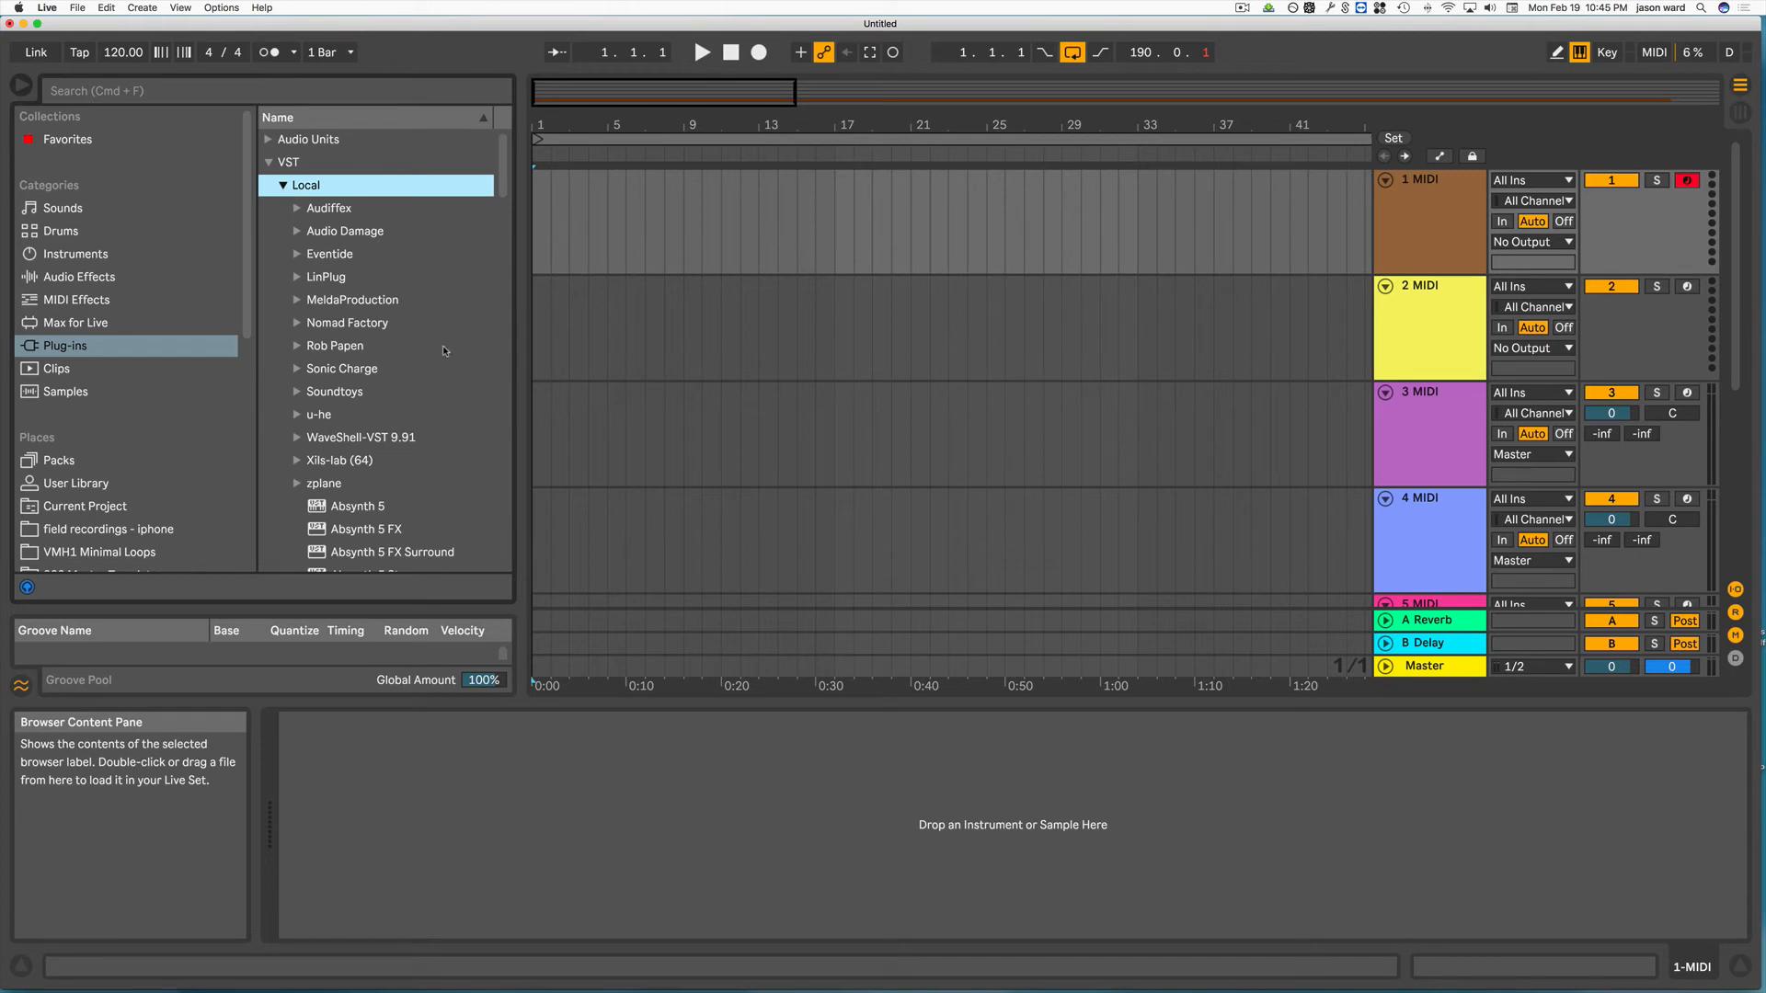
scroll(450, 384, down, 8)
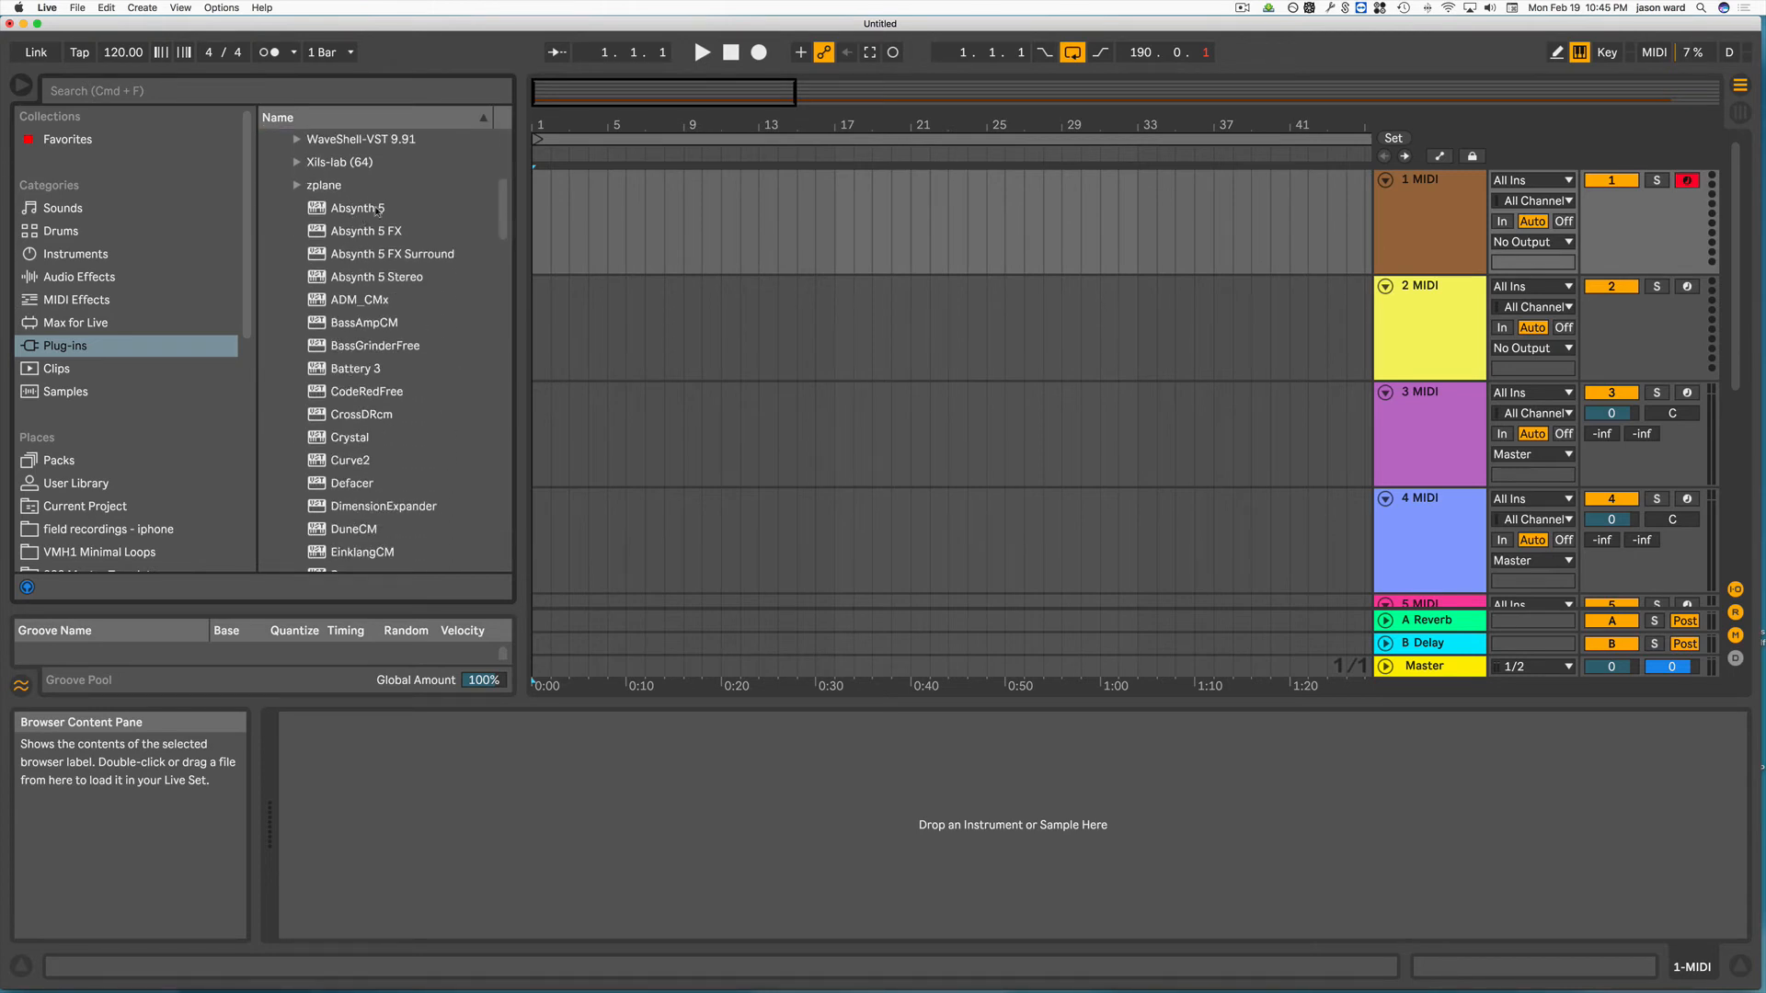
click(316, 211)
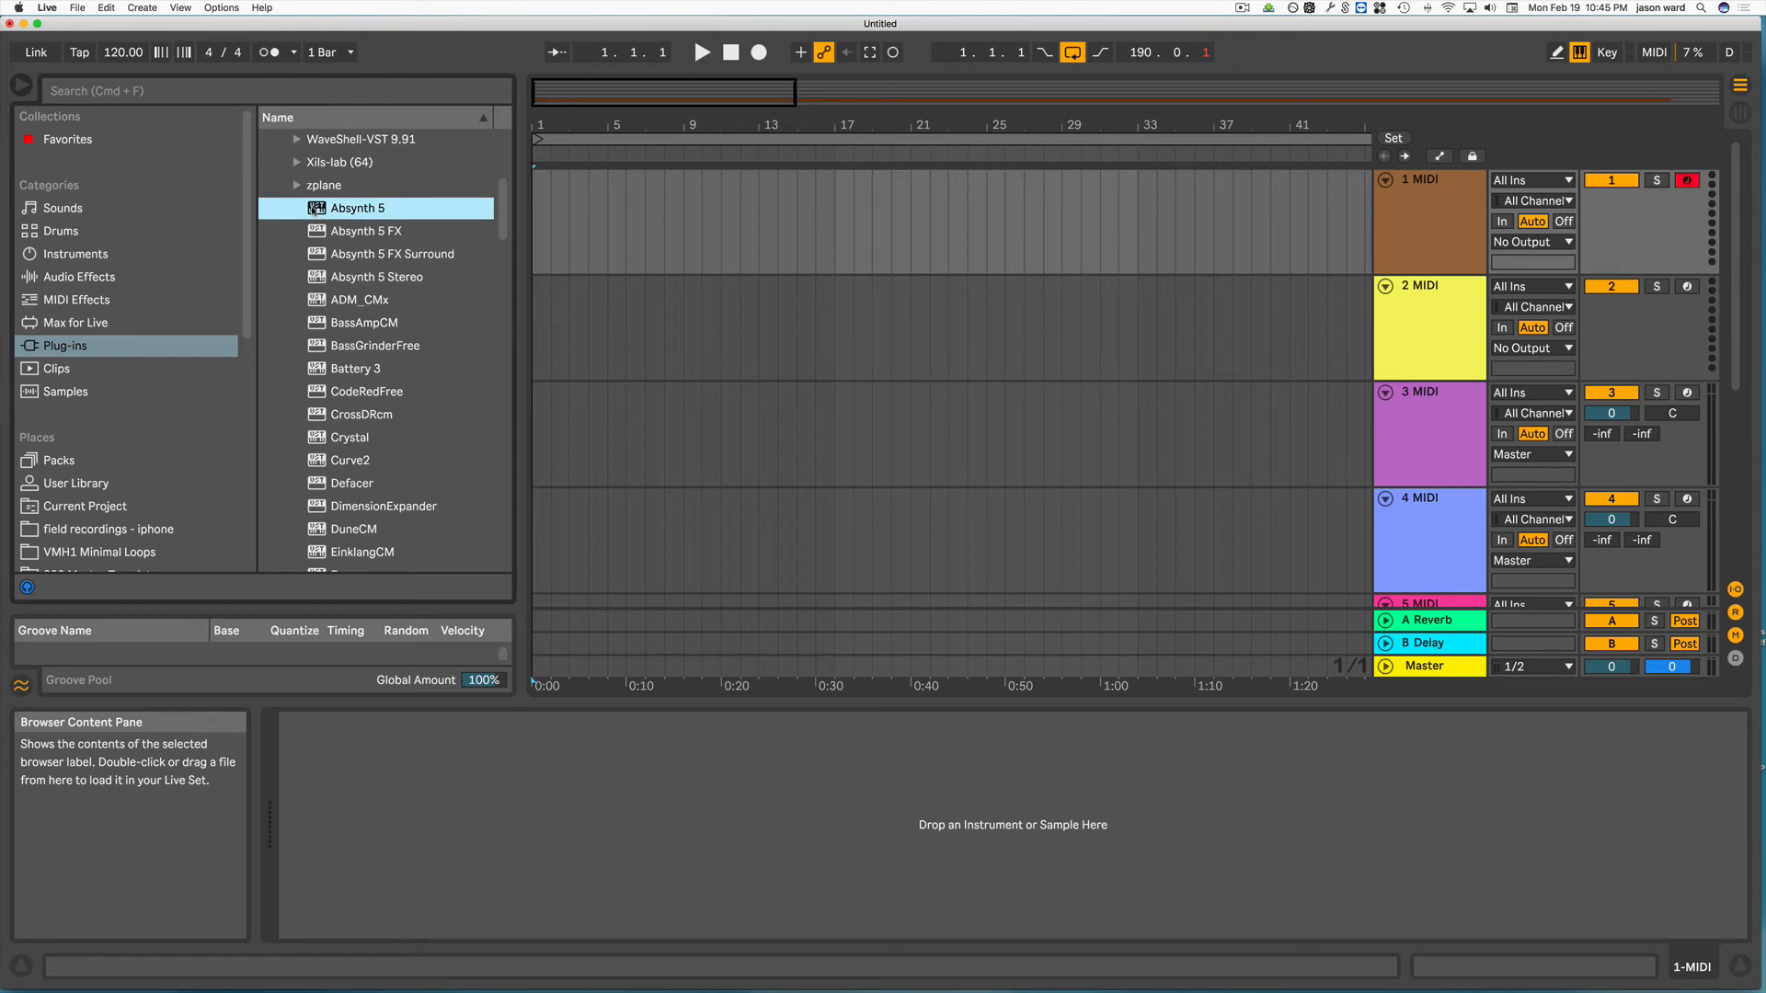
drag(317, 208, 425, 910)
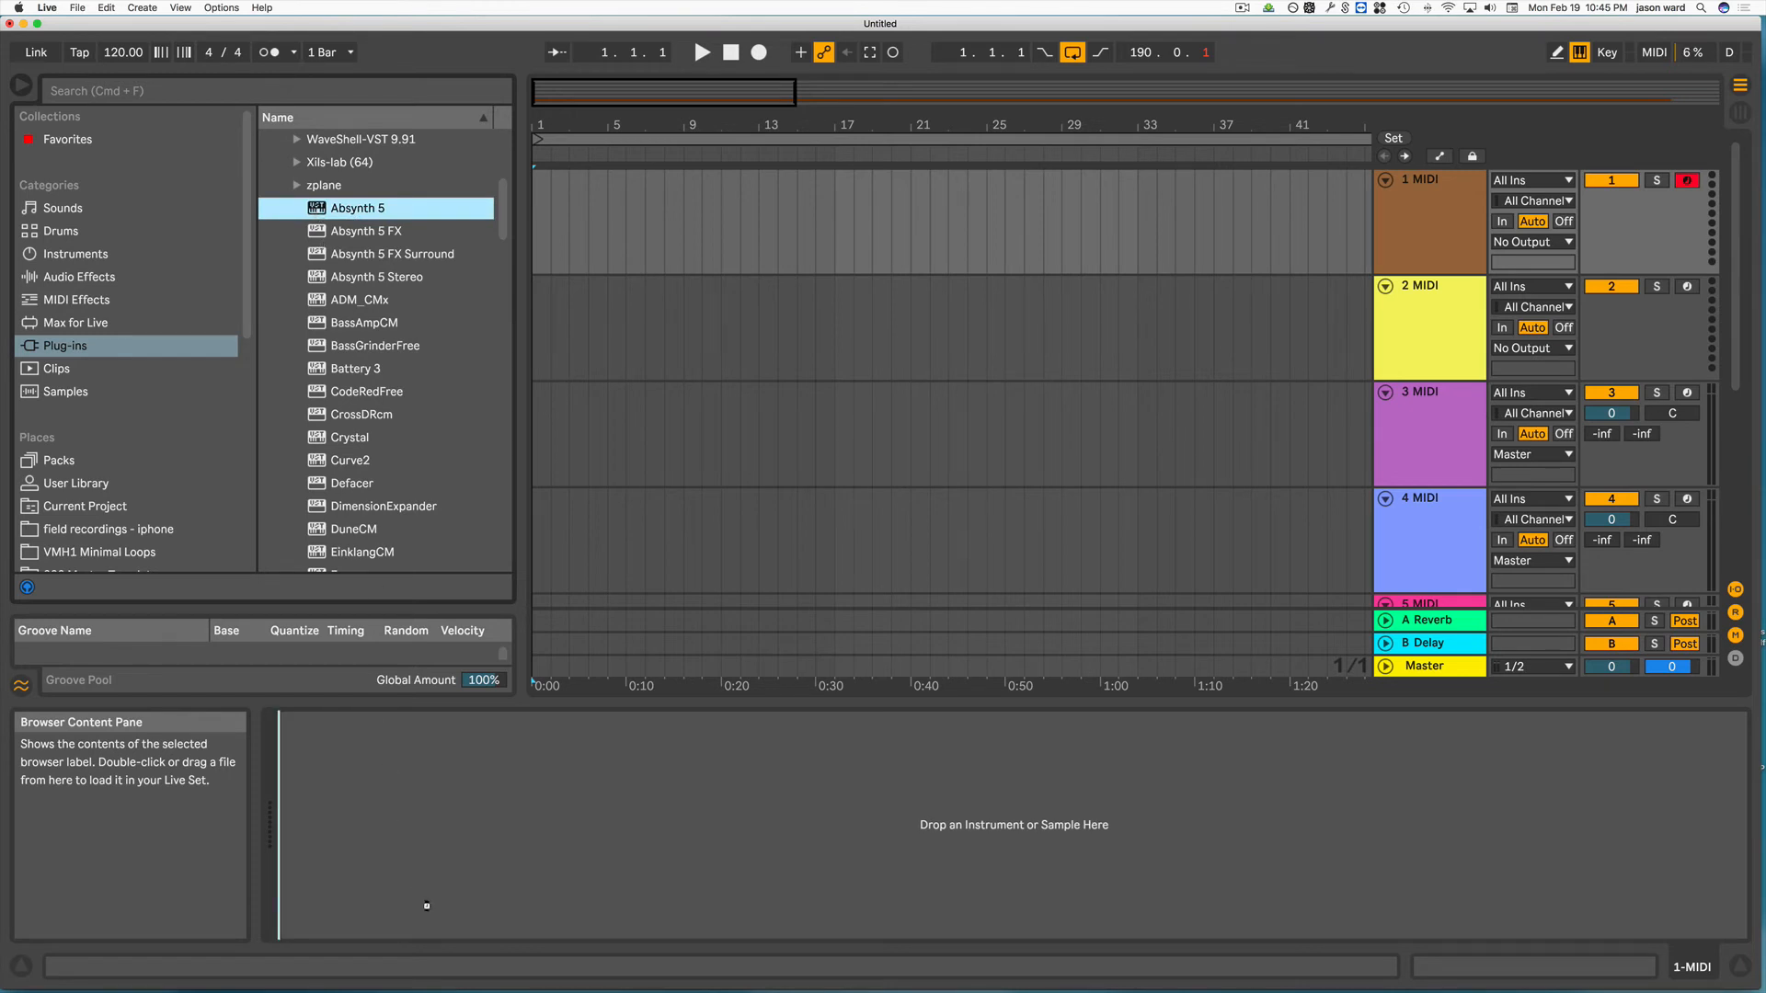
drag(426, 906, 427, 906)
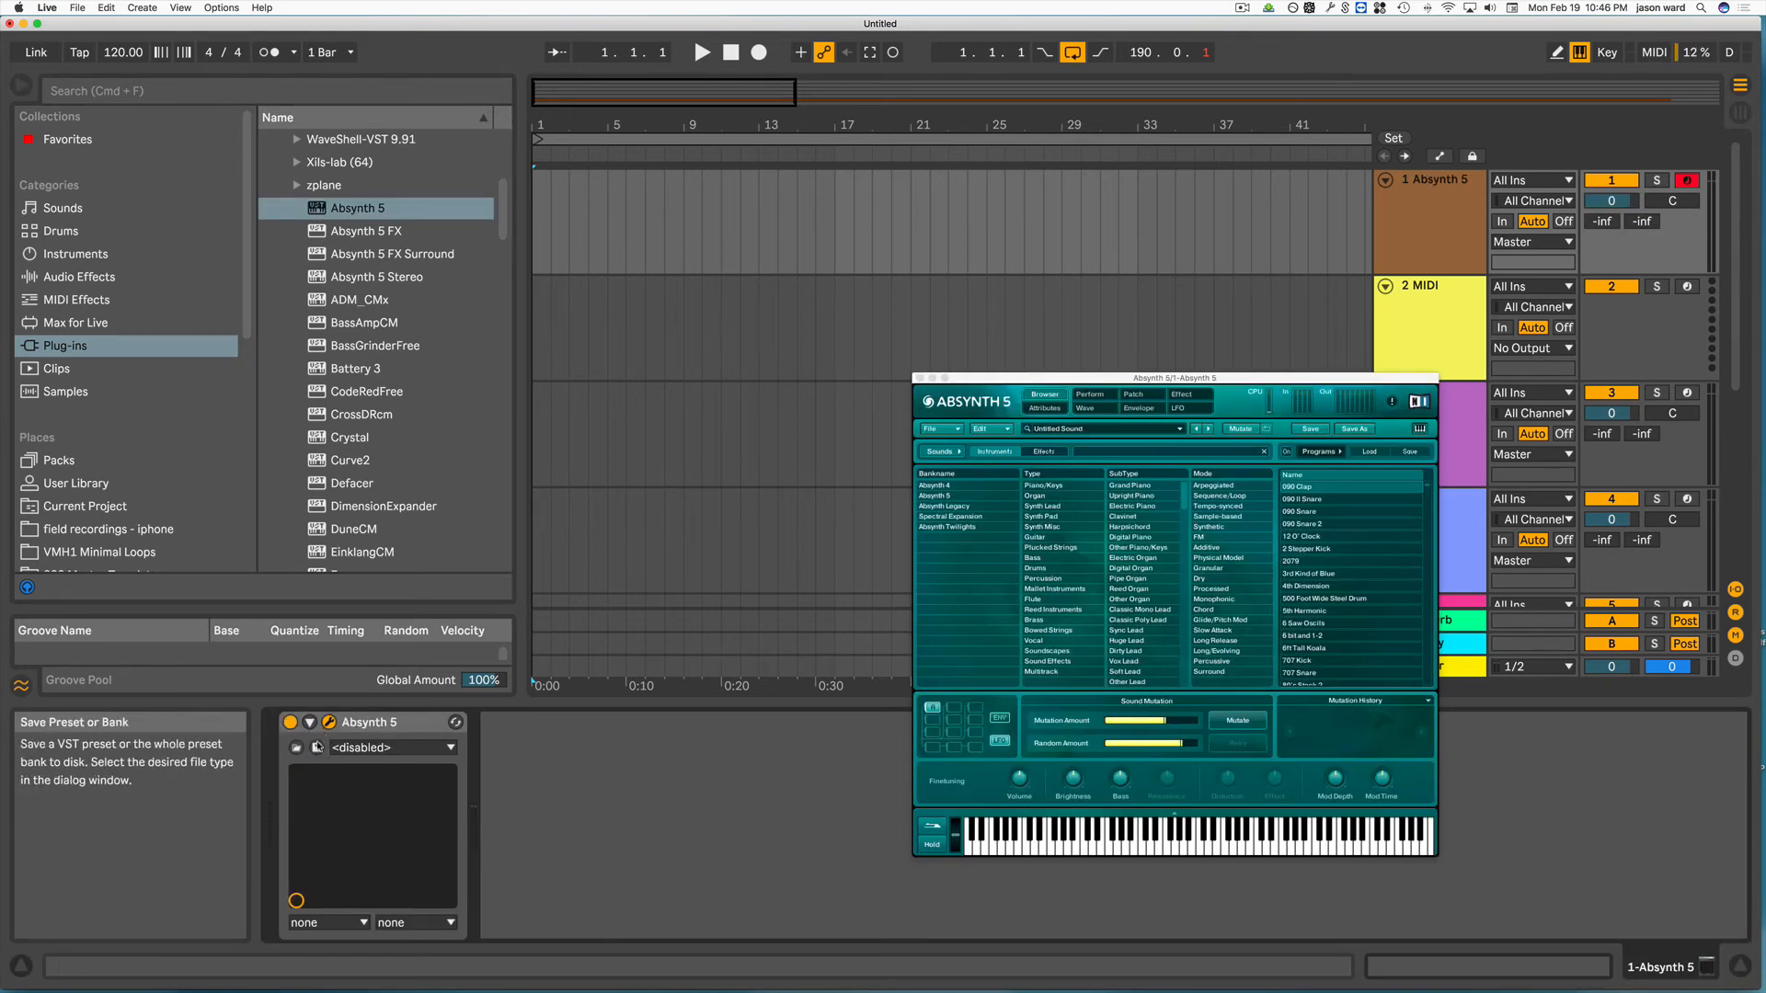
- Open the save dialog for Absynth 5's VST preset or bank, and cancel it without saving
click(317, 749)
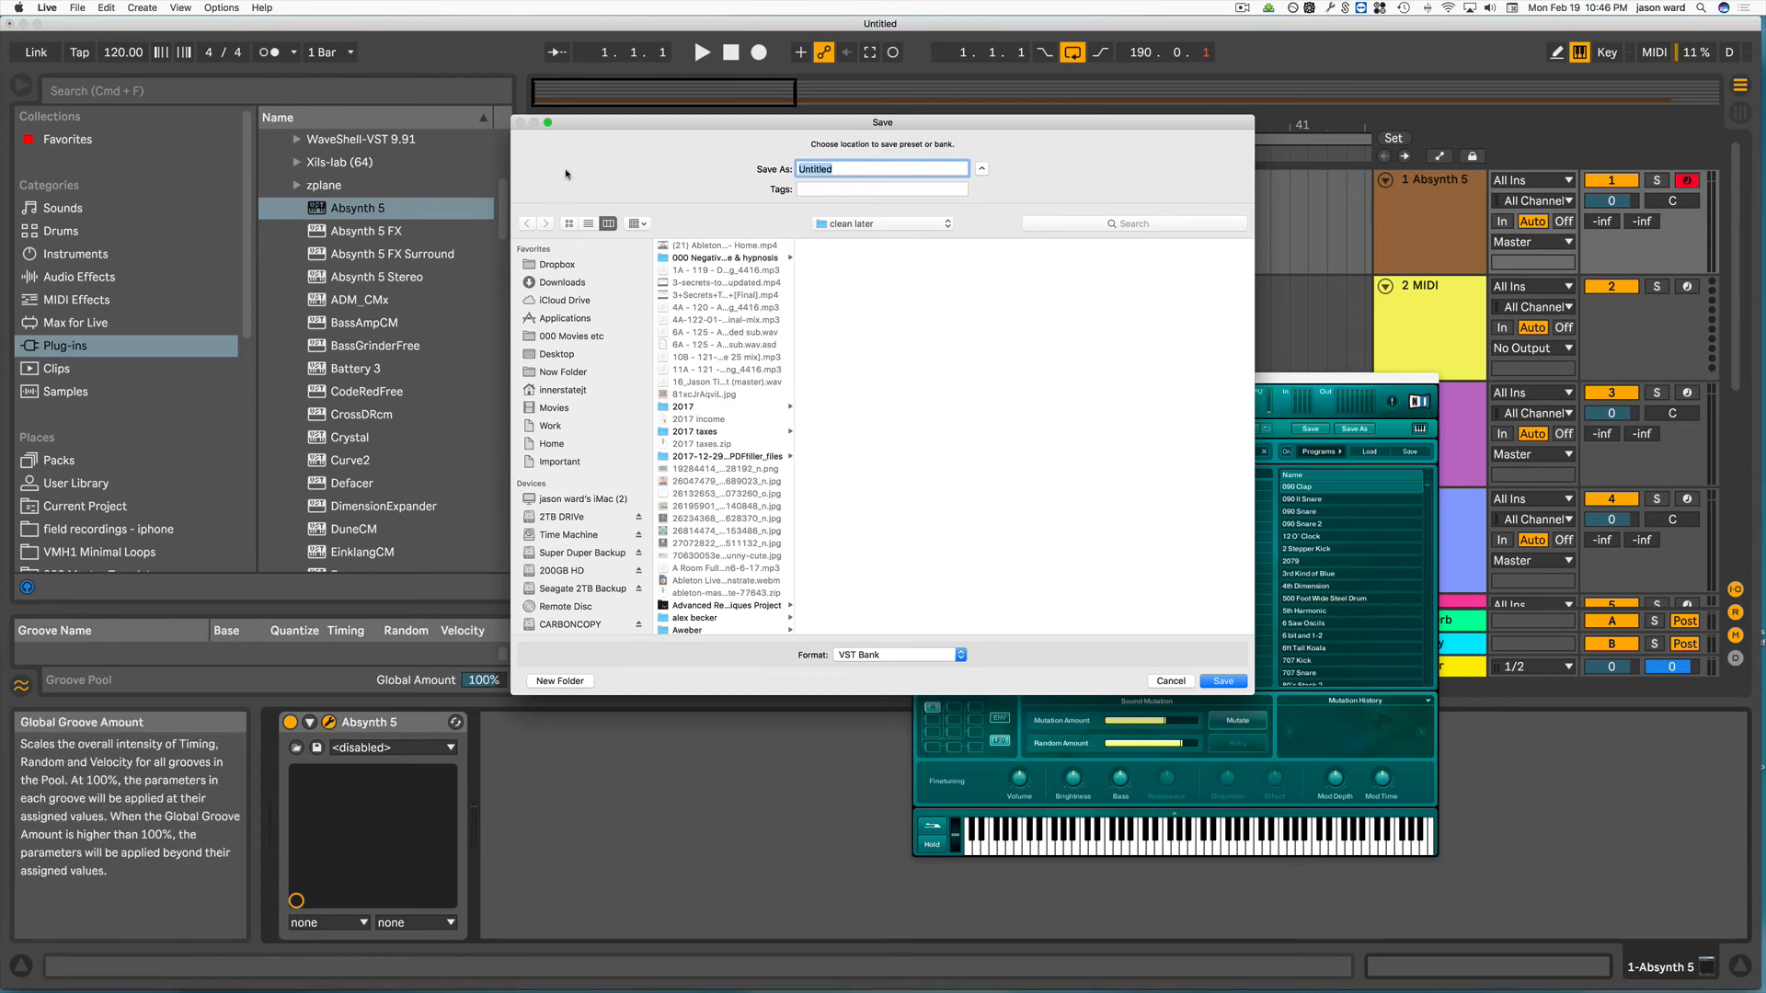
click(1168, 681)
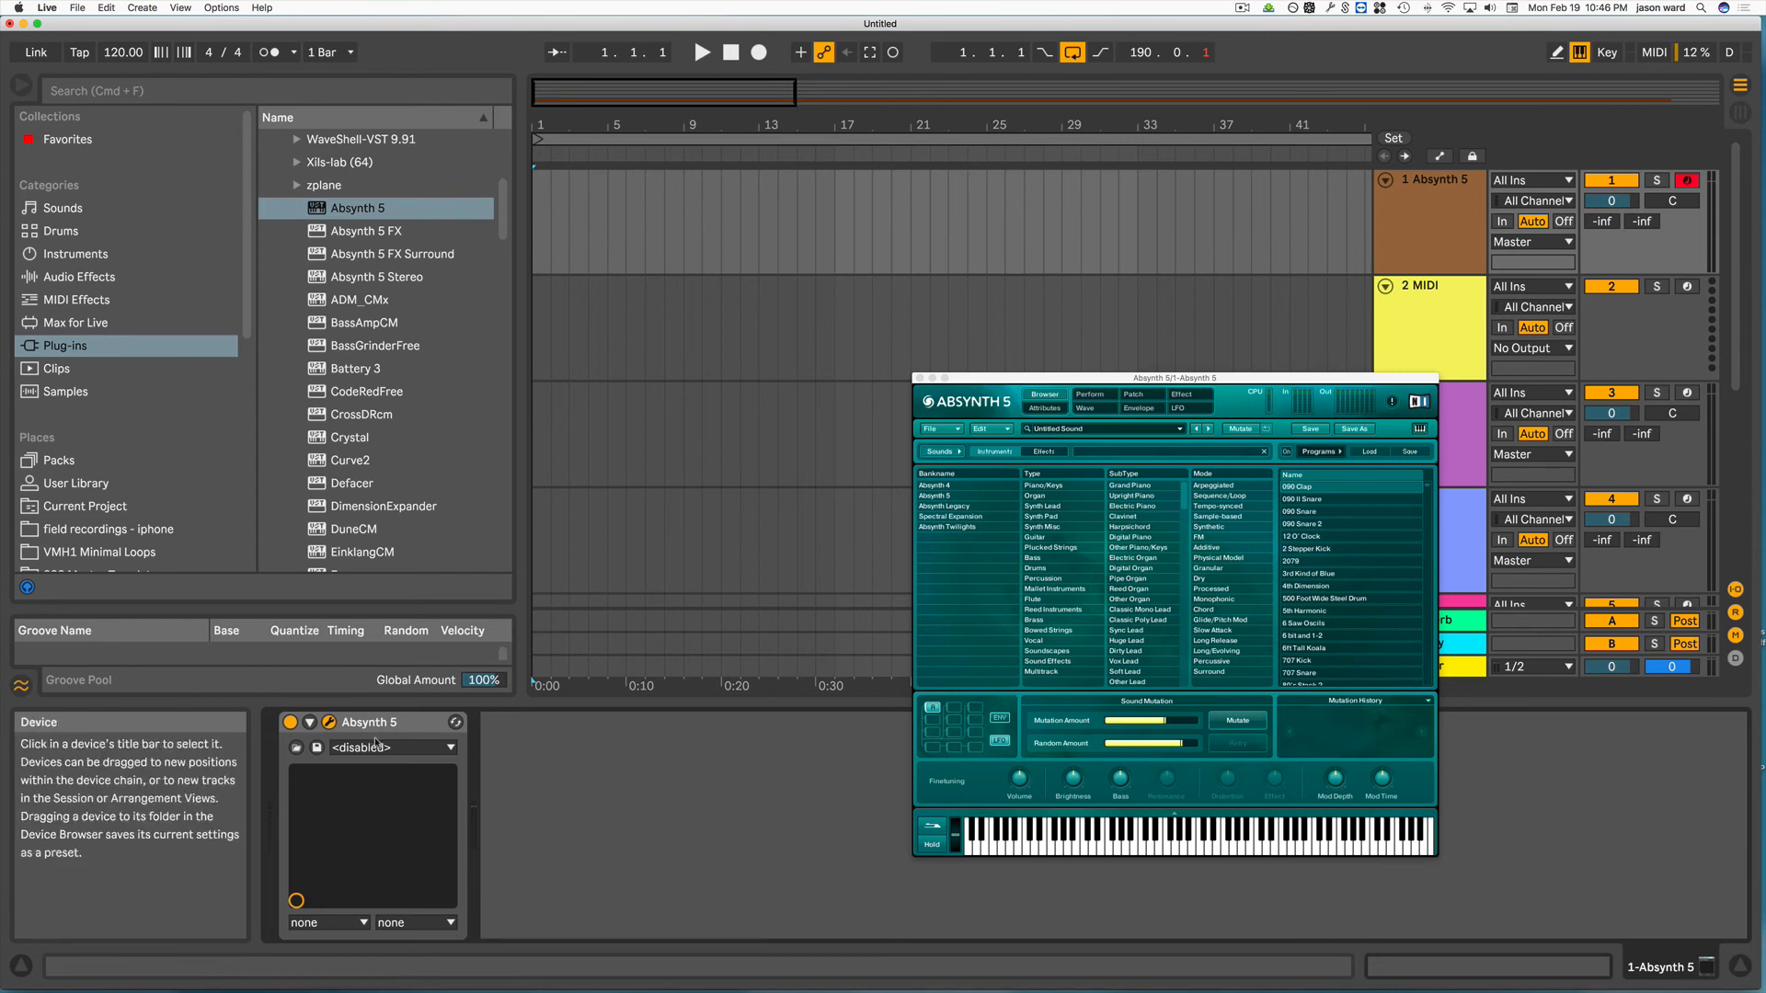
- Group the Absynth 5 device into an Instrument Rack and show the rack's macro controls
click(383, 724)
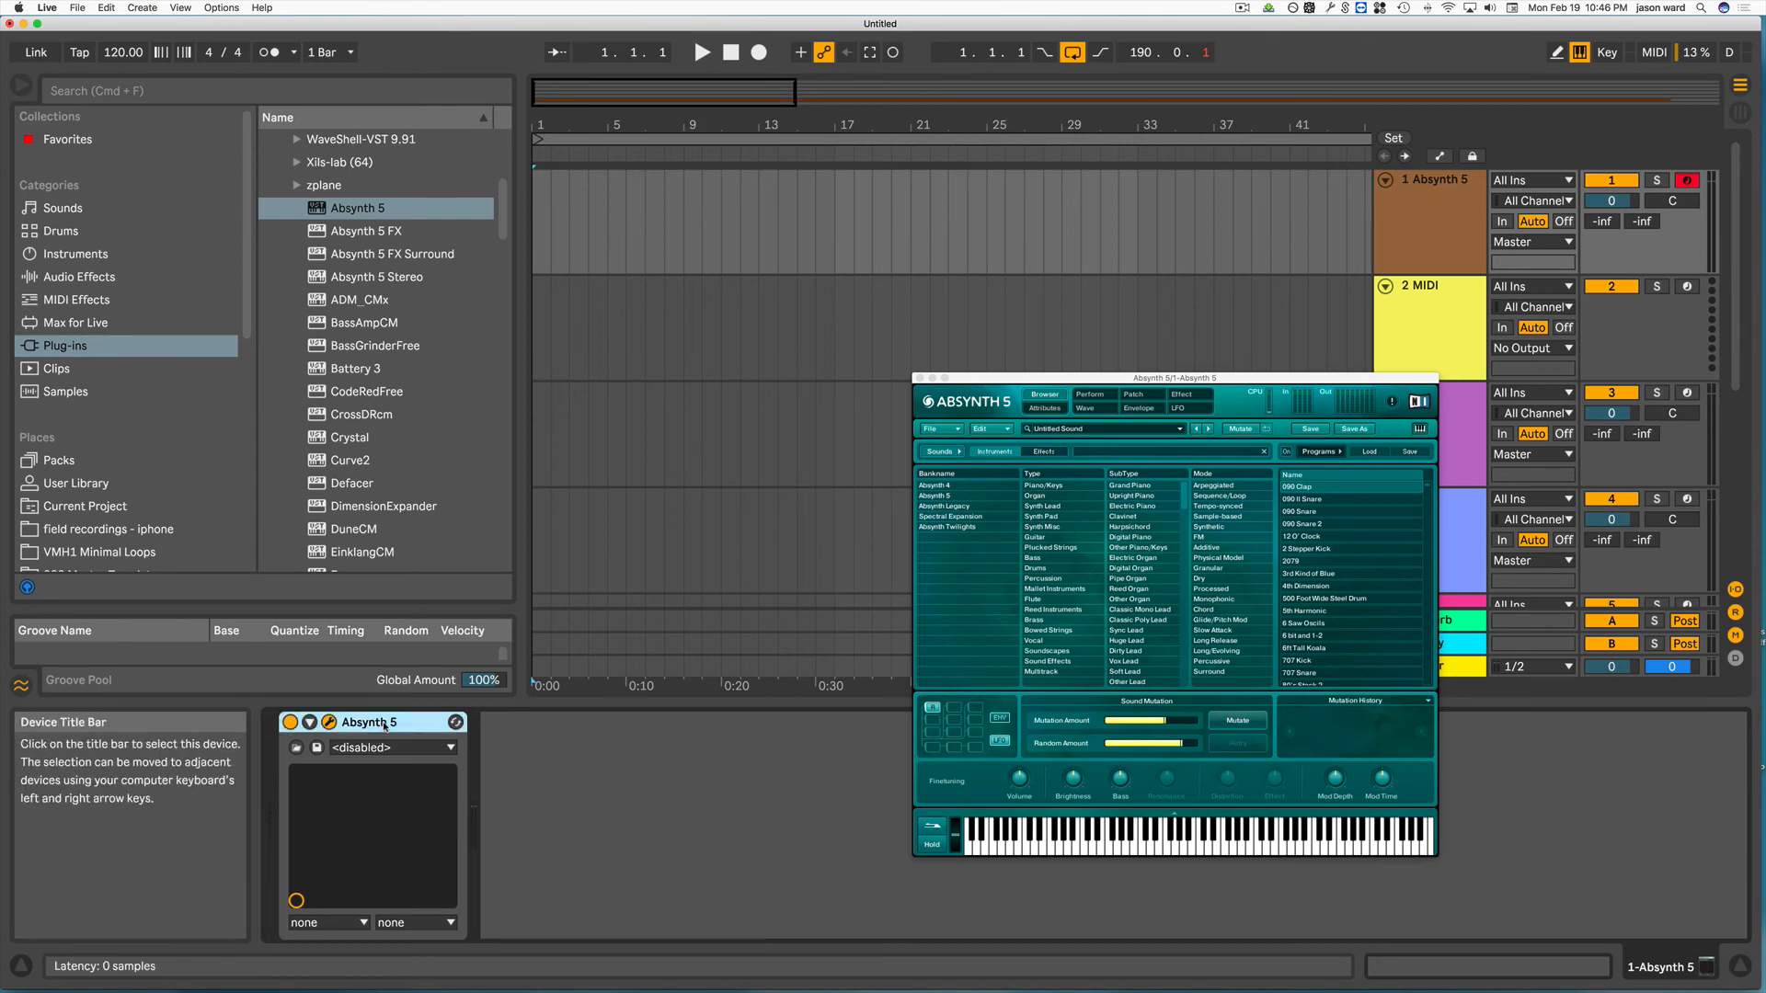
key(super+g)
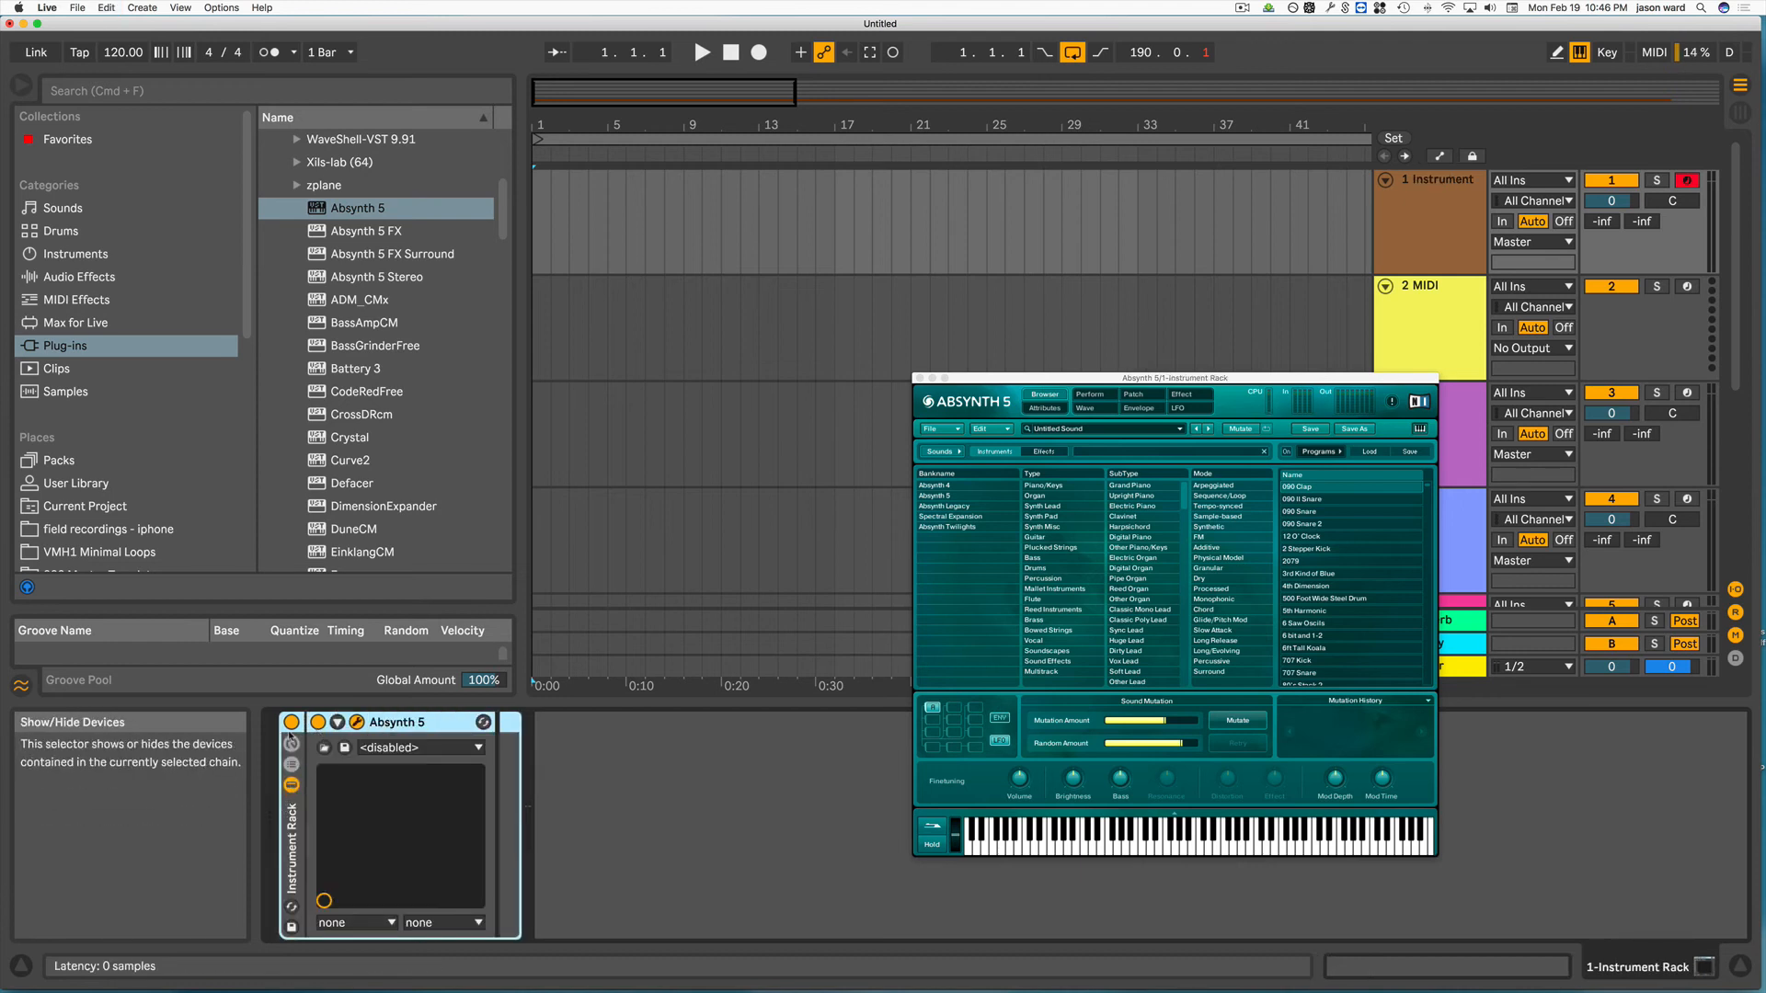
click(292, 784)
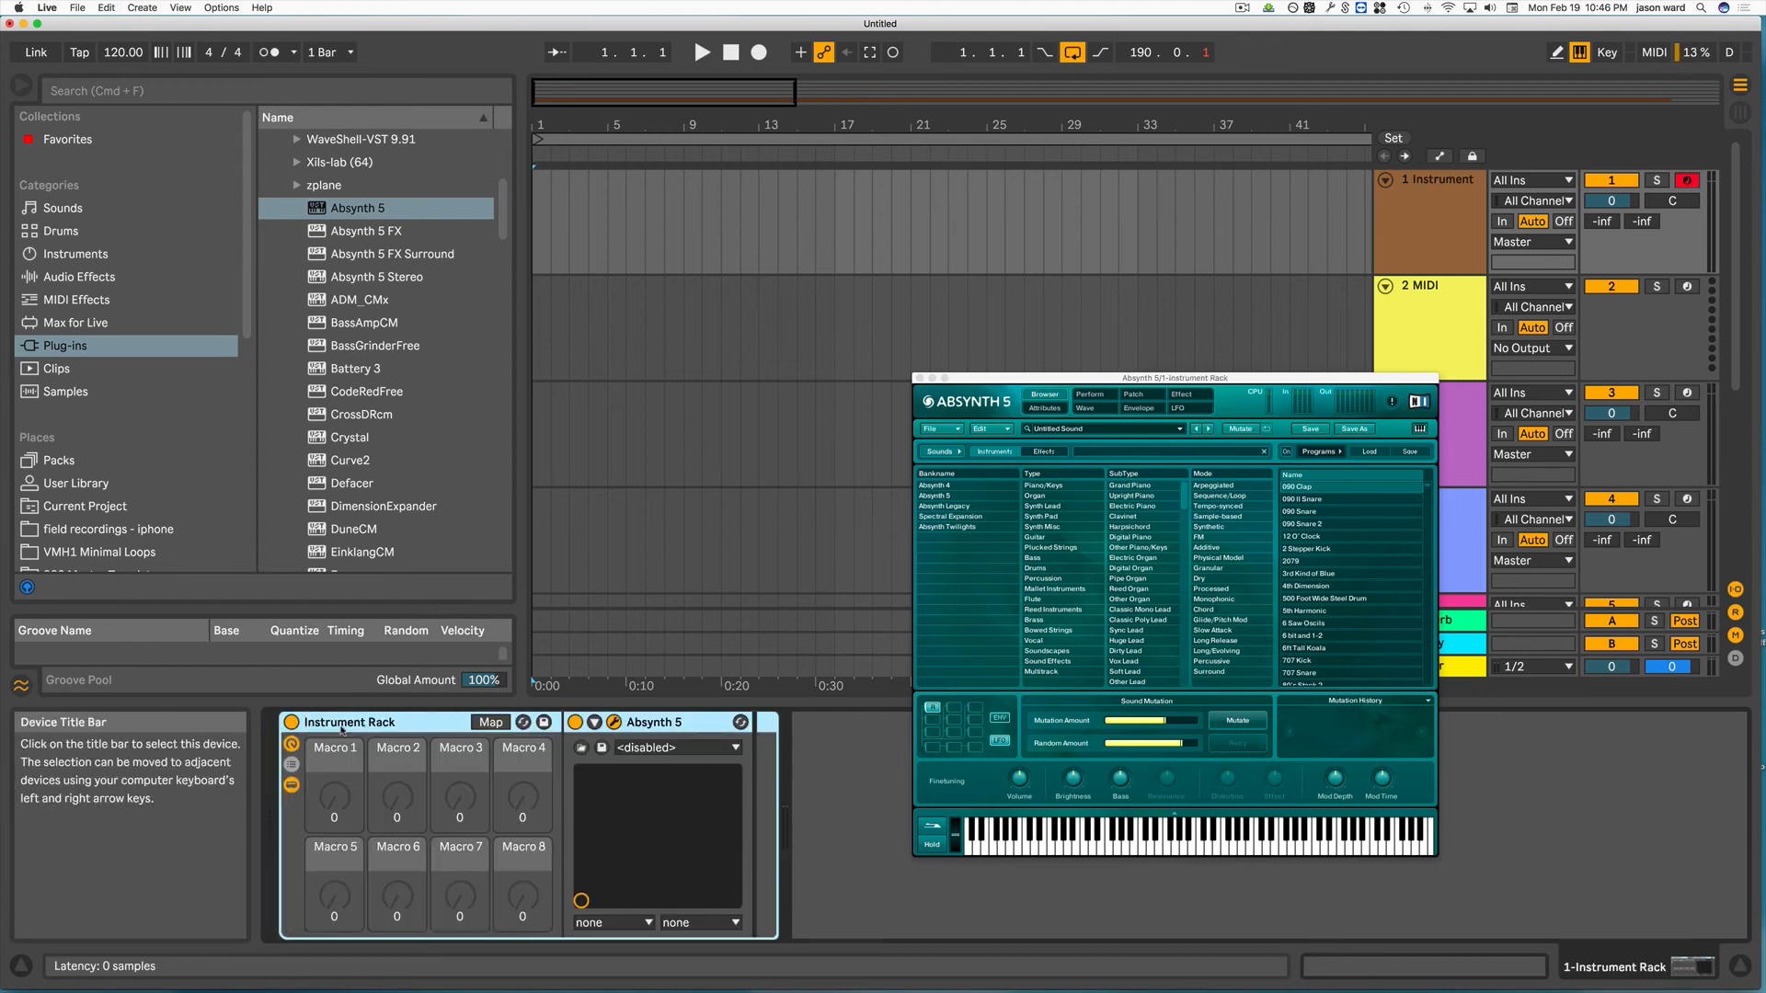
- Rename the Absynth 5 rack to "absynth preset 100" and save it as a preset in the User Library
key(super+r)
text(absynth preset 100)
click(543, 725)
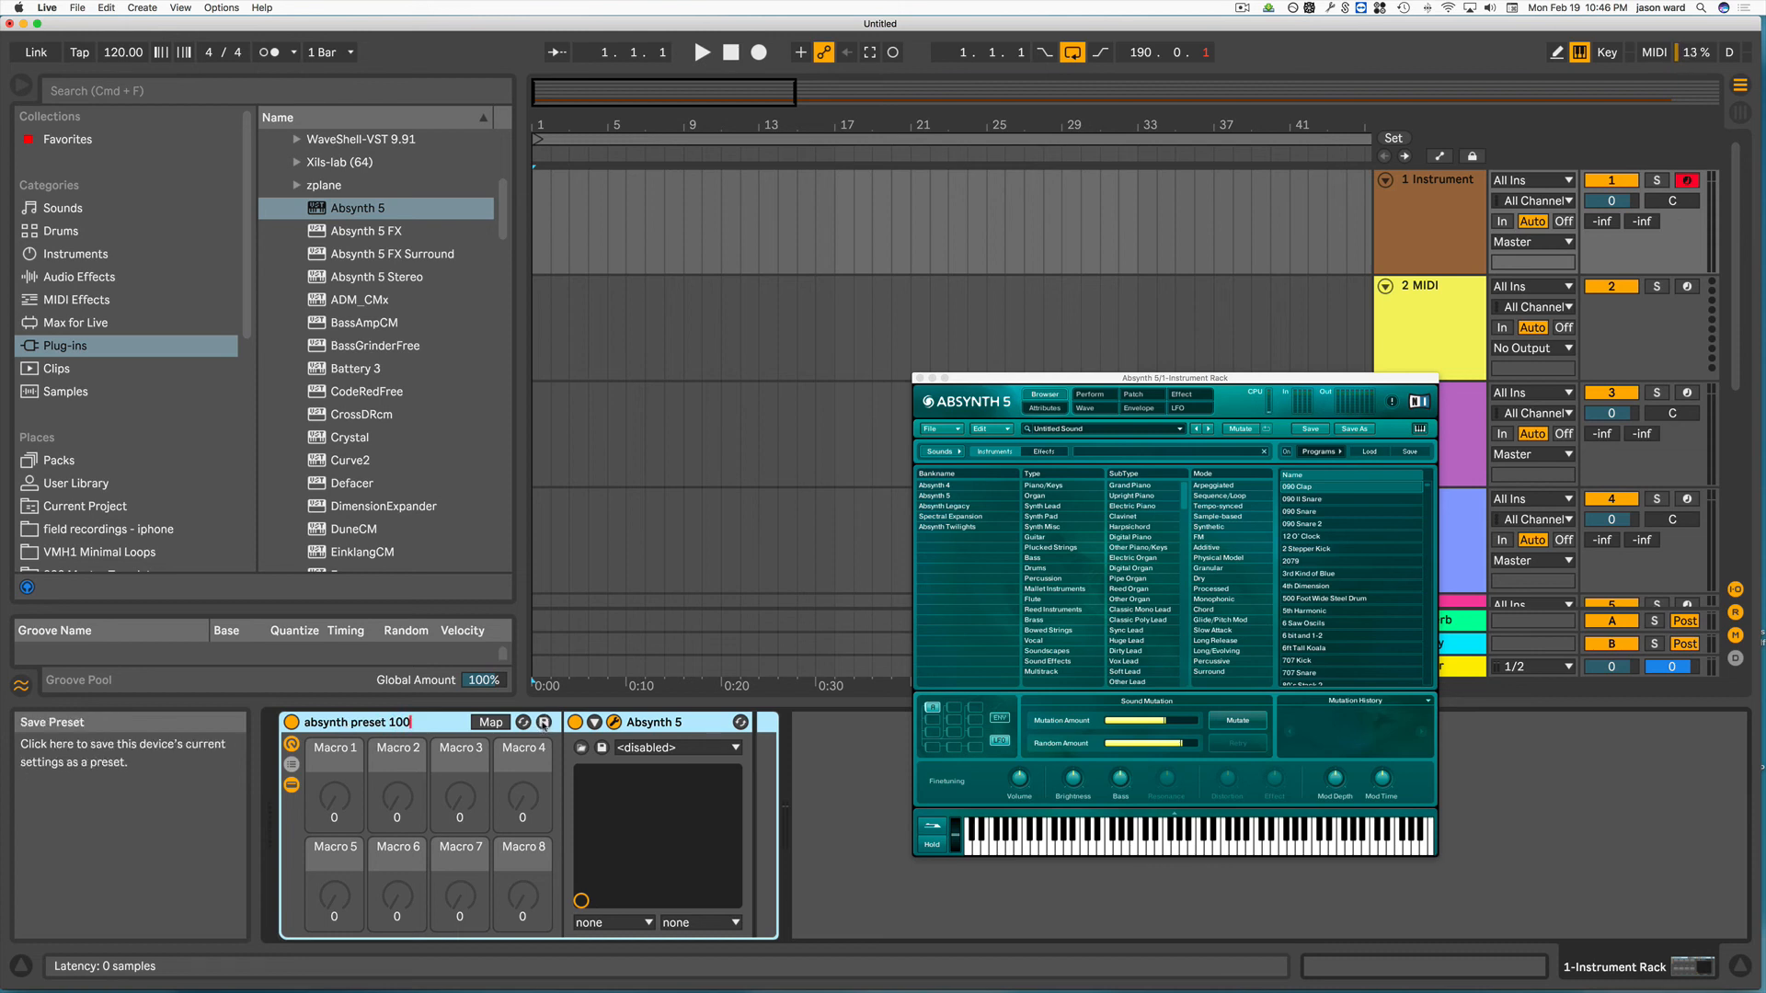
click(543, 725)
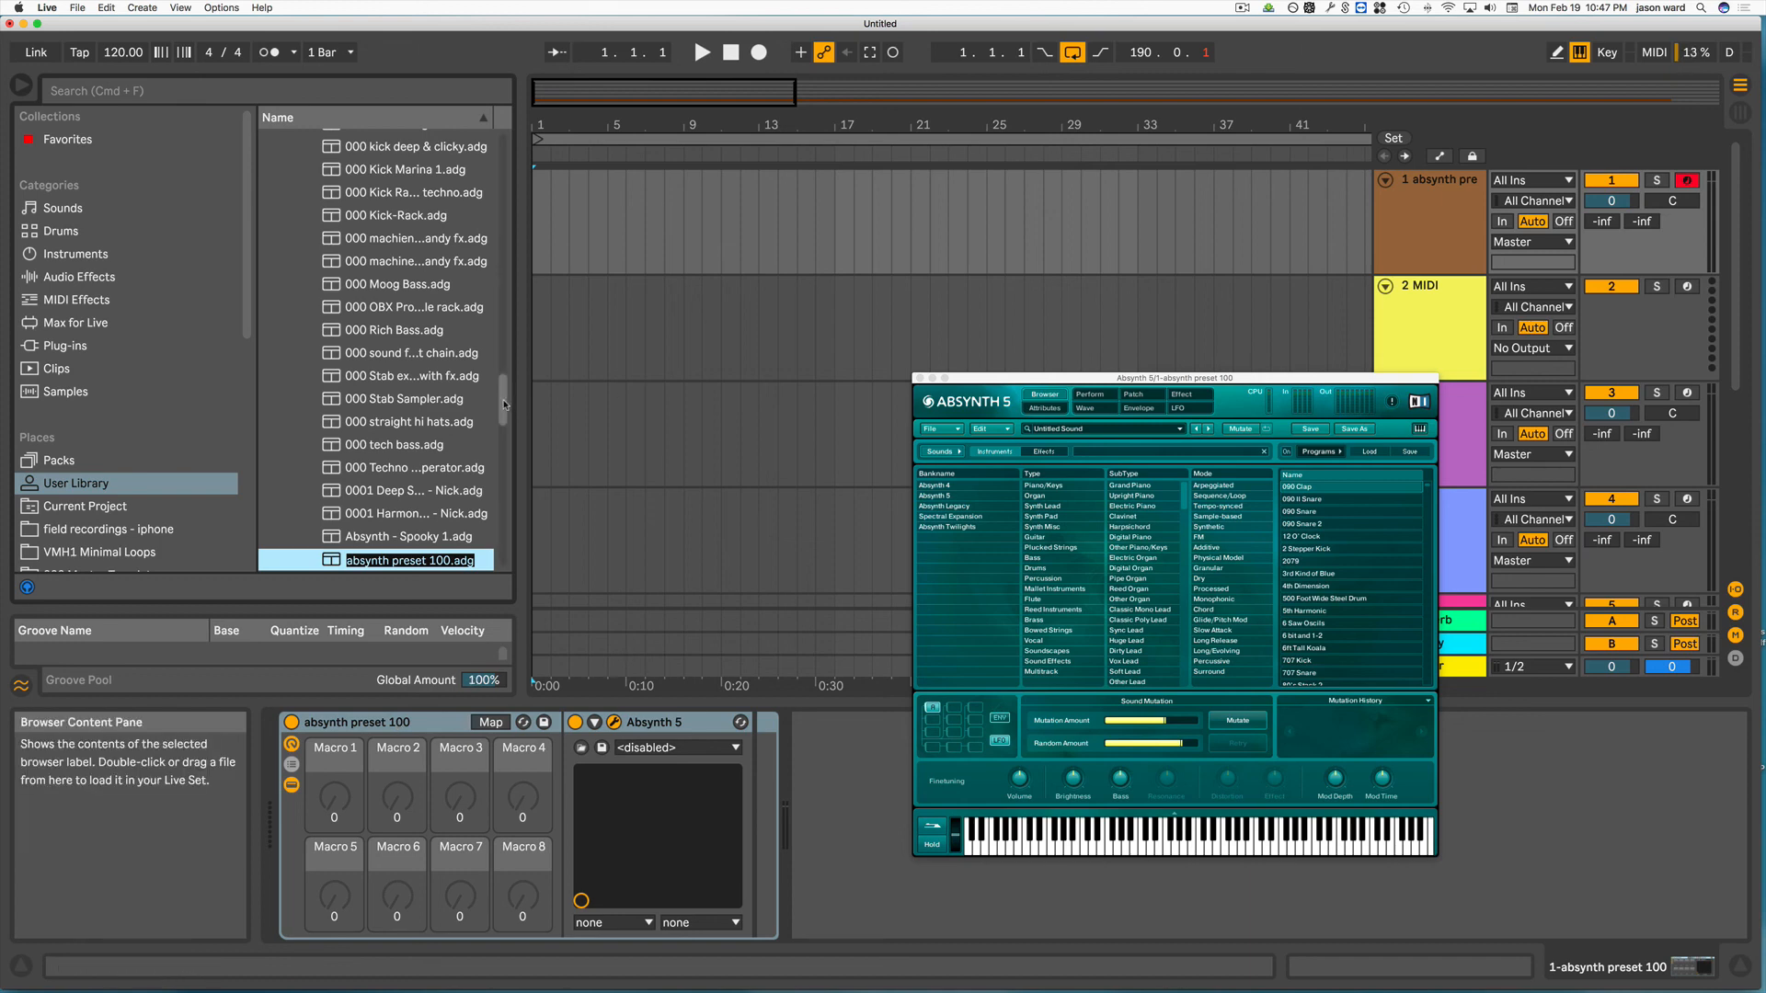
- Collapse the User Library's Instrument Rack folder, and find Audio Effect Rack among the audio effects with the Chorus presets collapsed
scroll(512, 361, up, 5)
scroll(414, 304, up, 10)
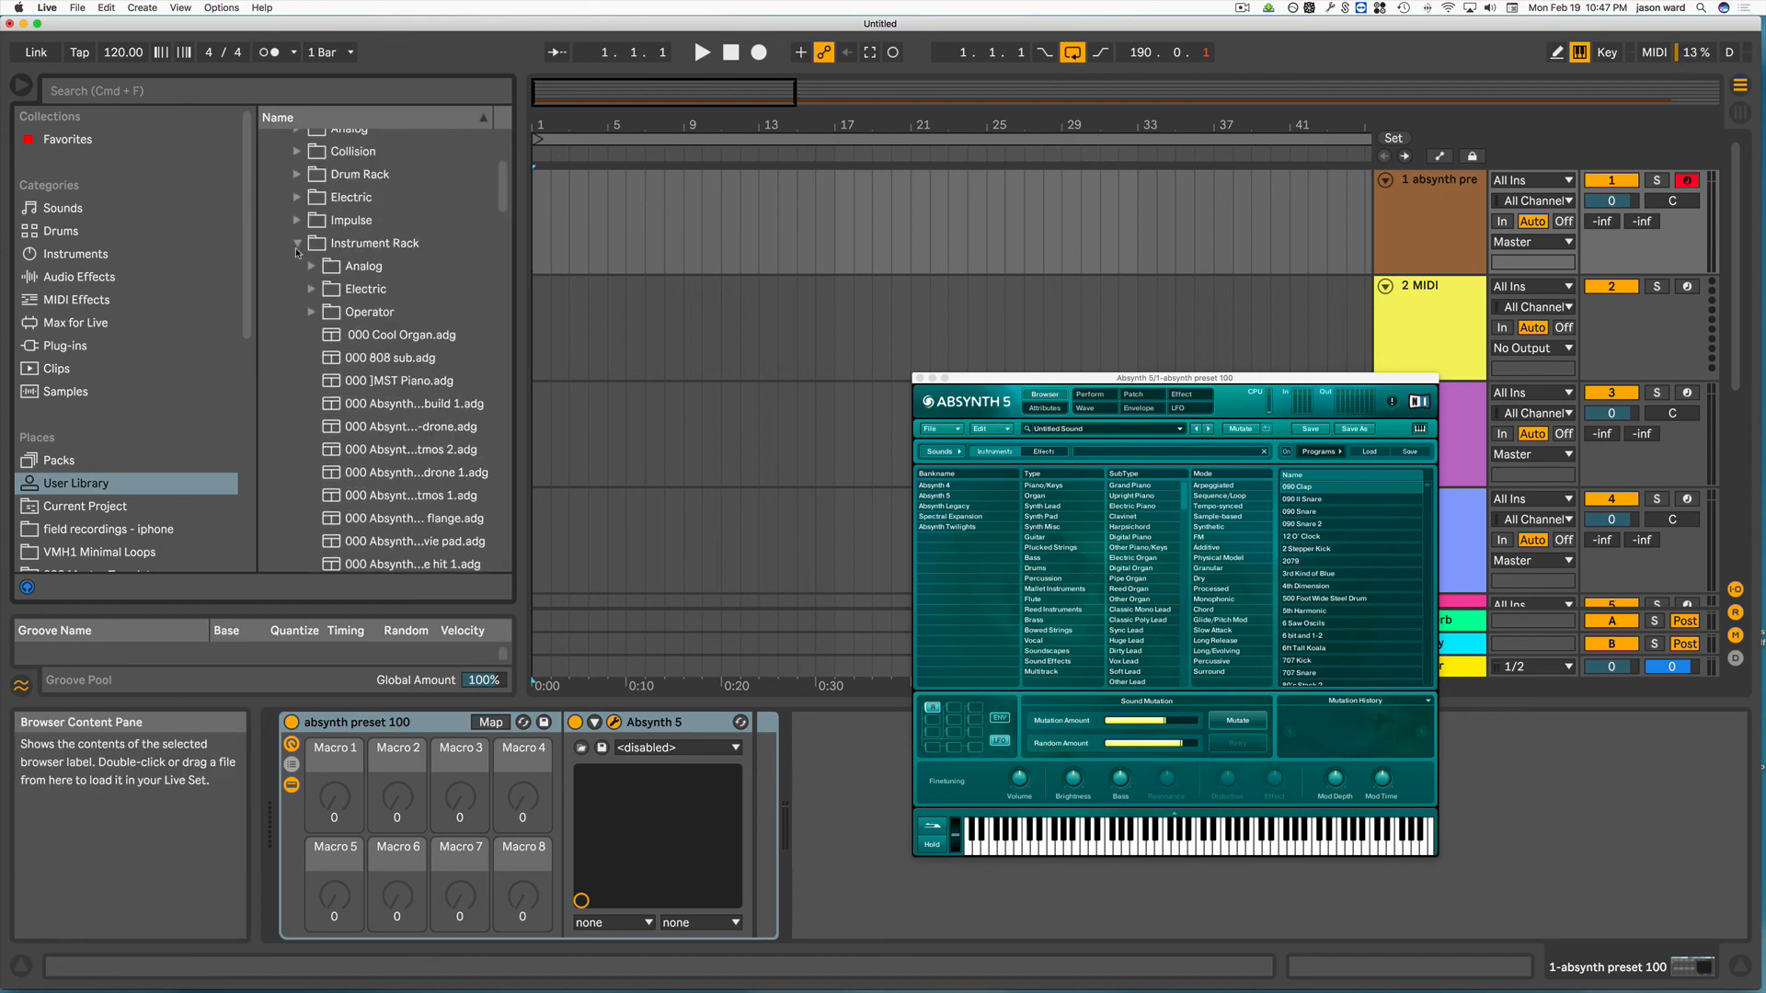
click(297, 244)
click(78, 278)
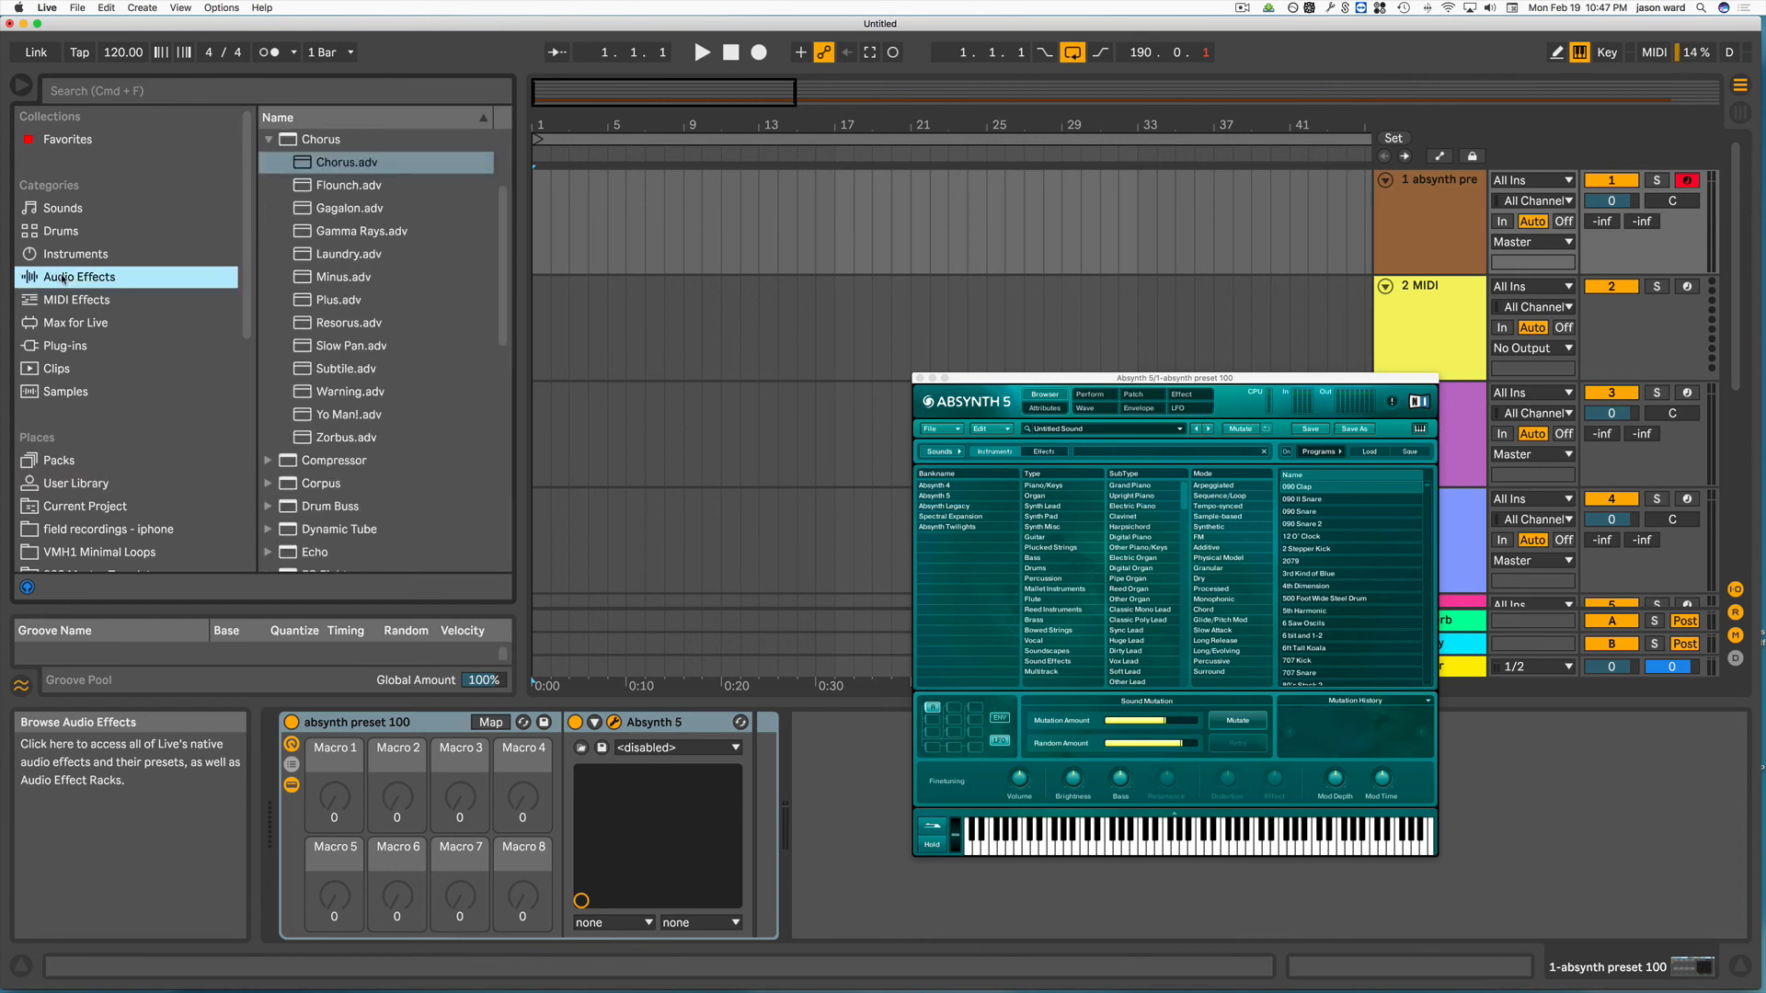
click(268, 140)
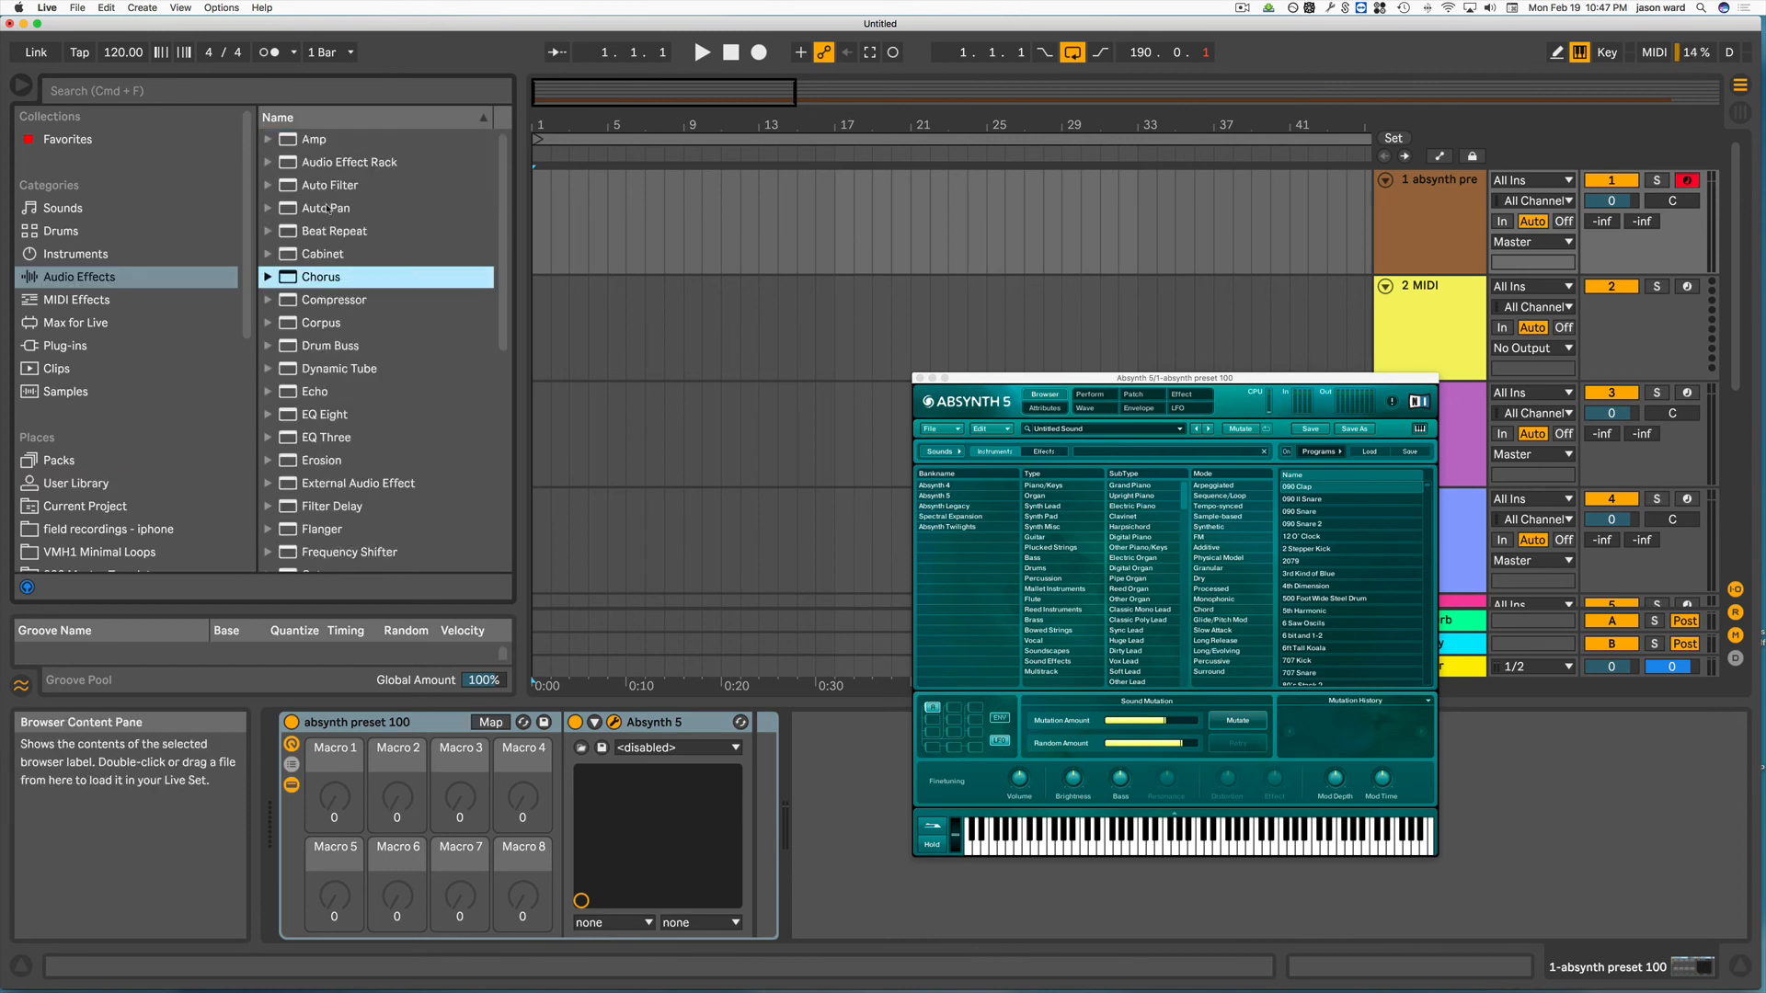
click(320, 169)
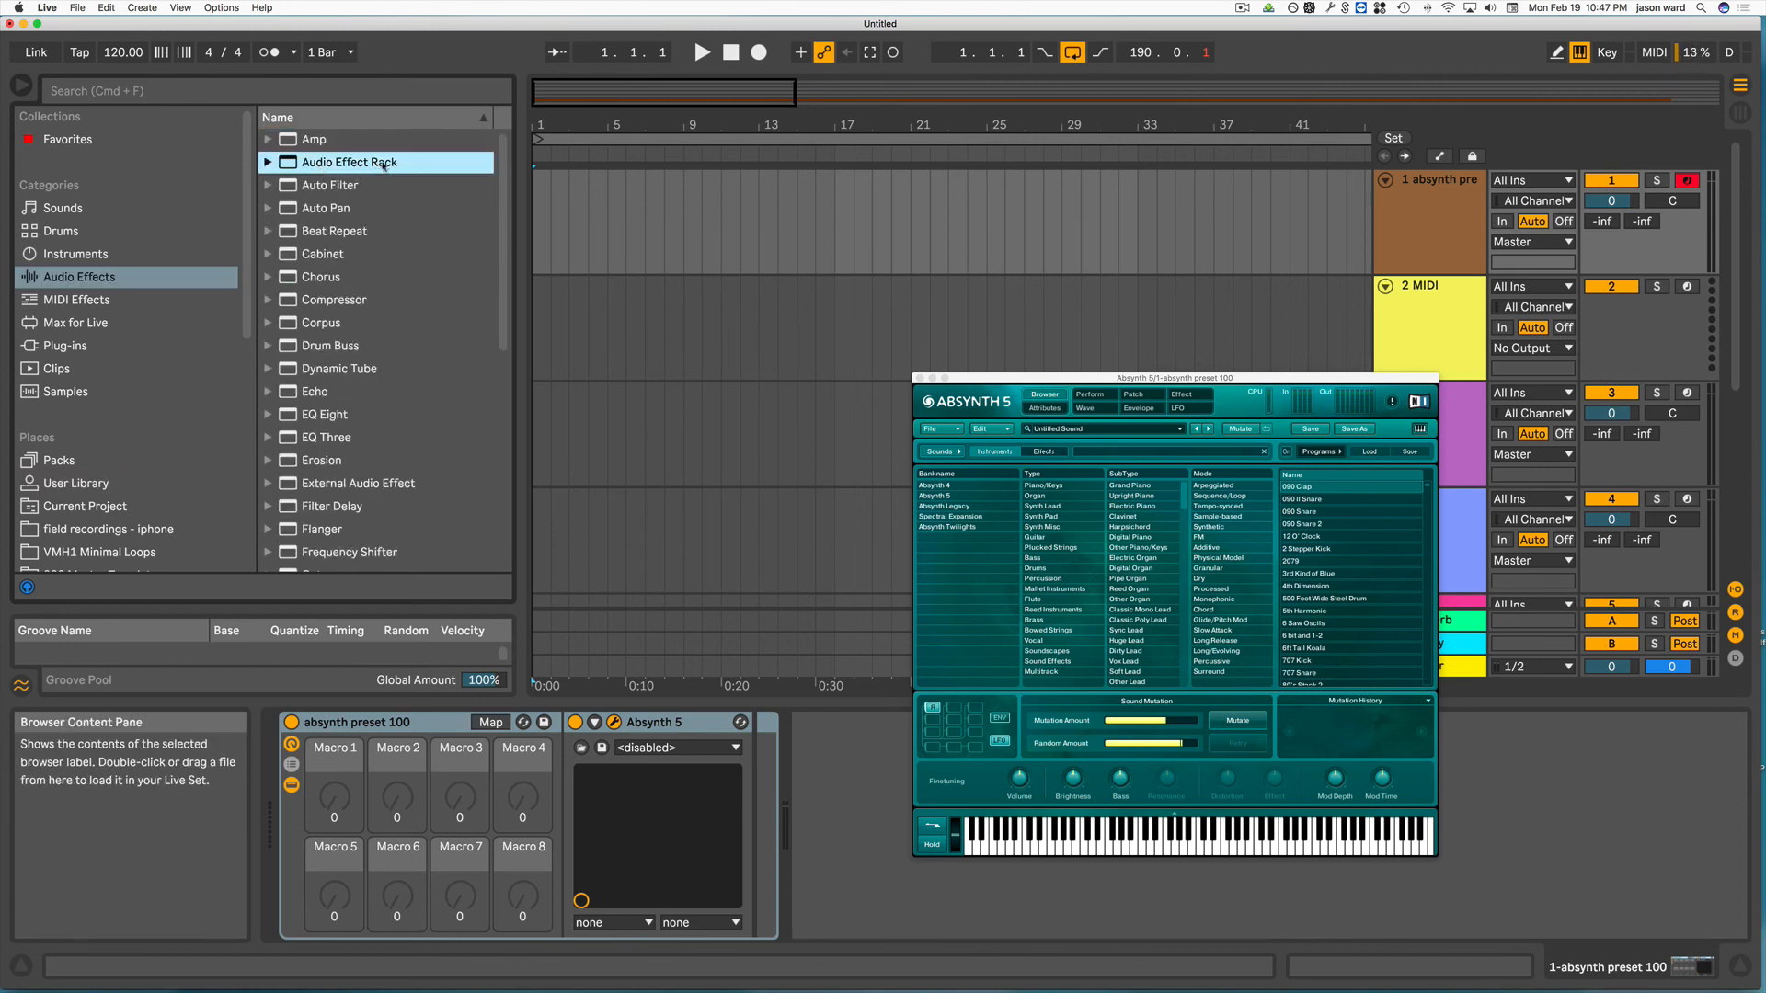